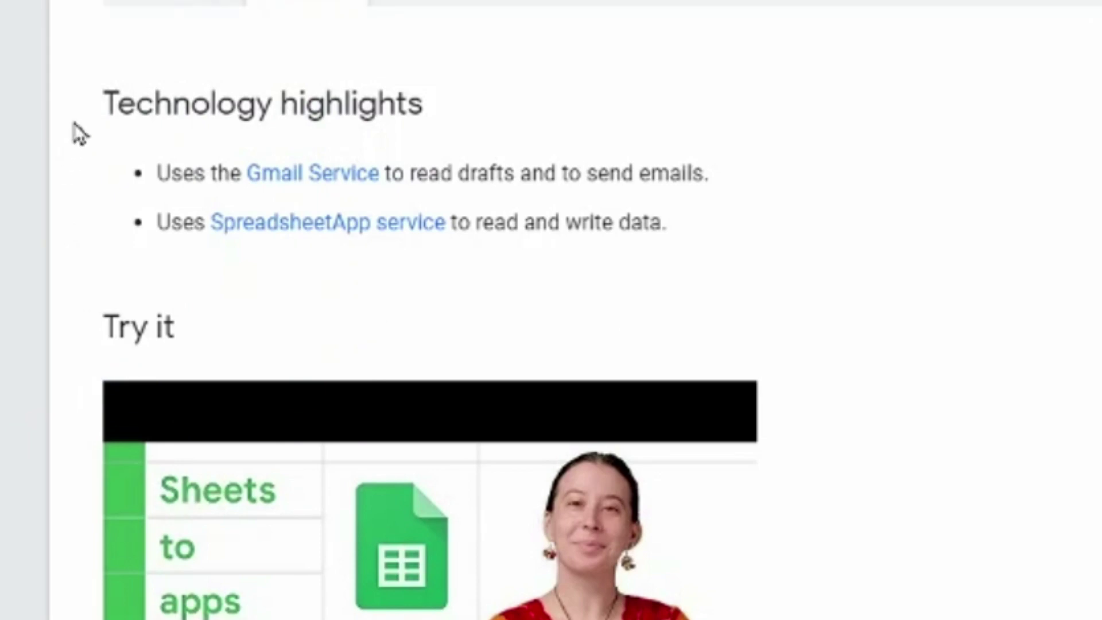
- Review the technology highlights and the first setup instruction on the mail merge solution page
left_click_drag(74, 123, 337, 179)
triple_click(131, 173)
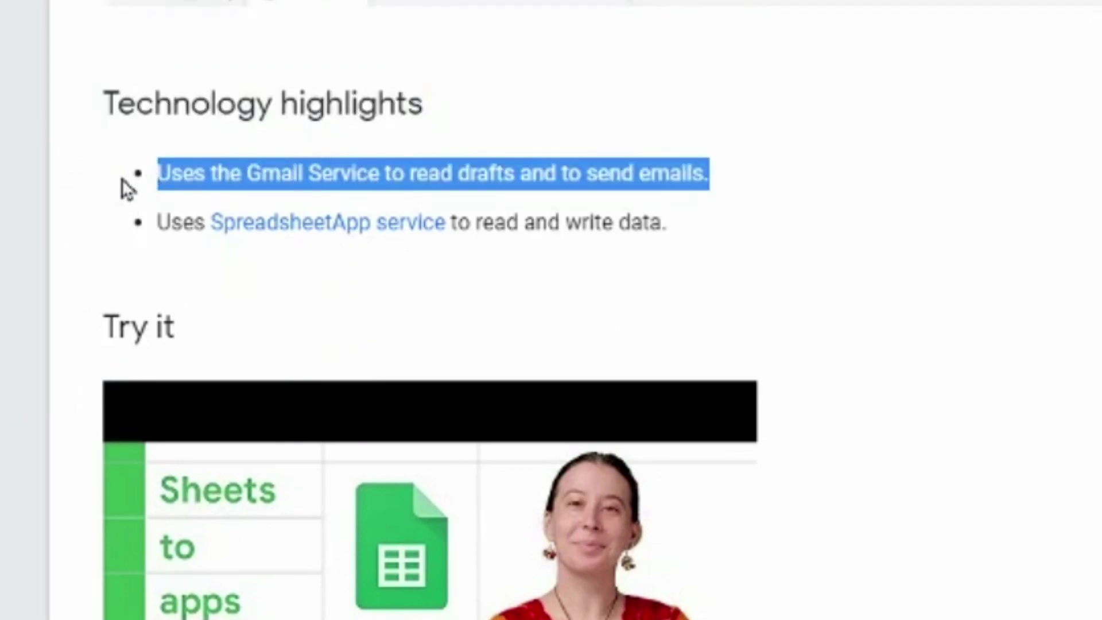
left_click_drag(146, 223, 693, 235)
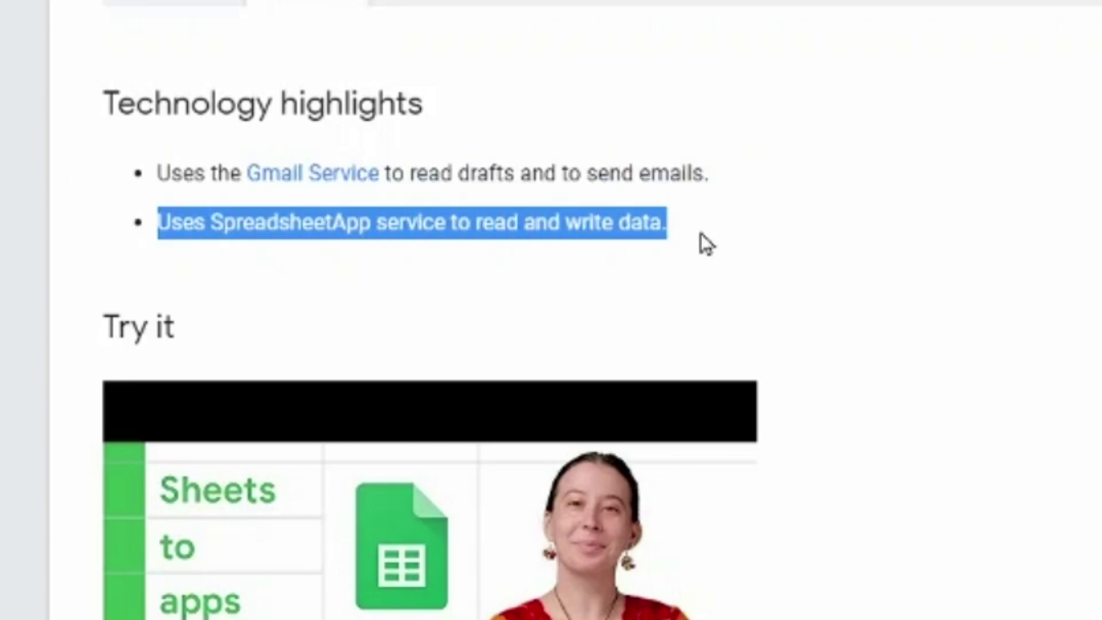
left_click(700, 235)
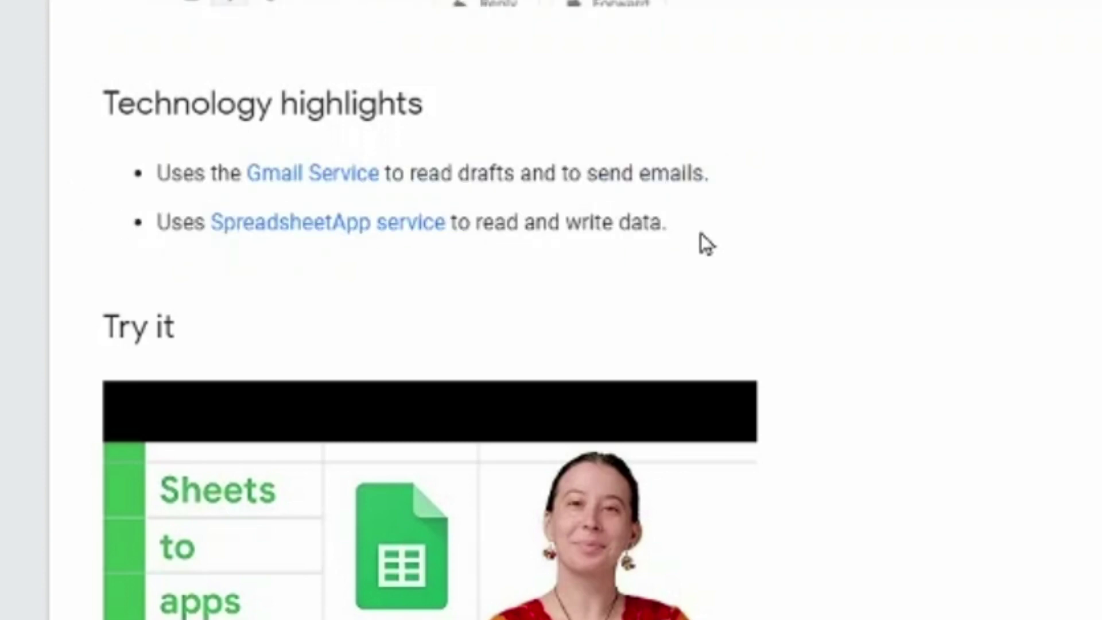
scroll(701, 233, "down", 5)
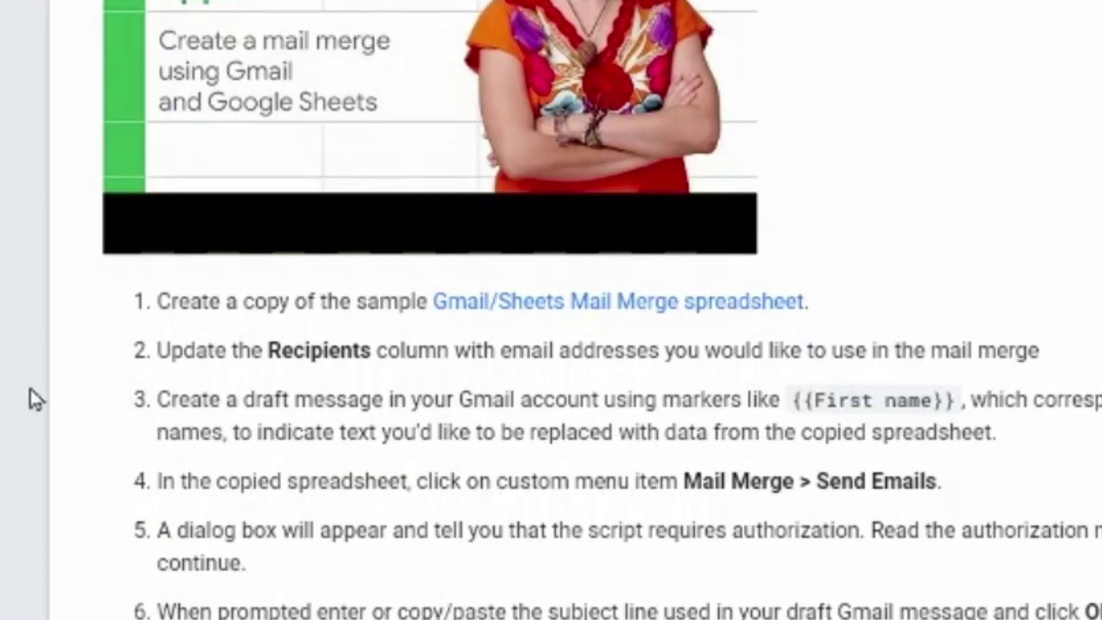
left_click_drag(128, 310, 847, 297)
left_click(846, 297)
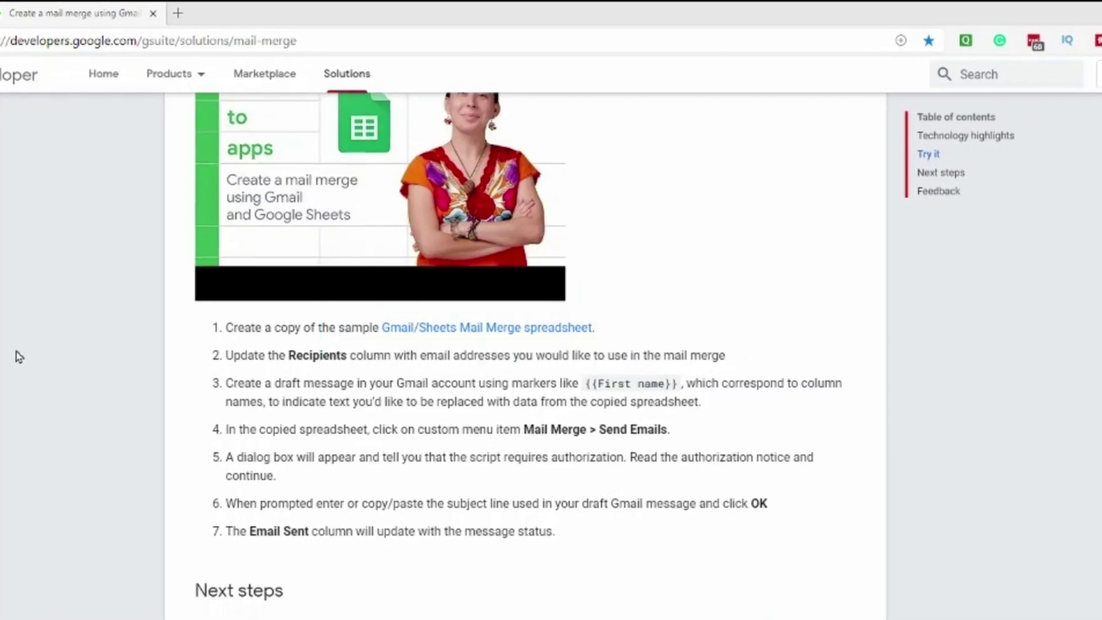
- Make a copy of the sample Gmail/Sheets Mail Merge spreadsheet linked in the instructions
left_click(465, 328)
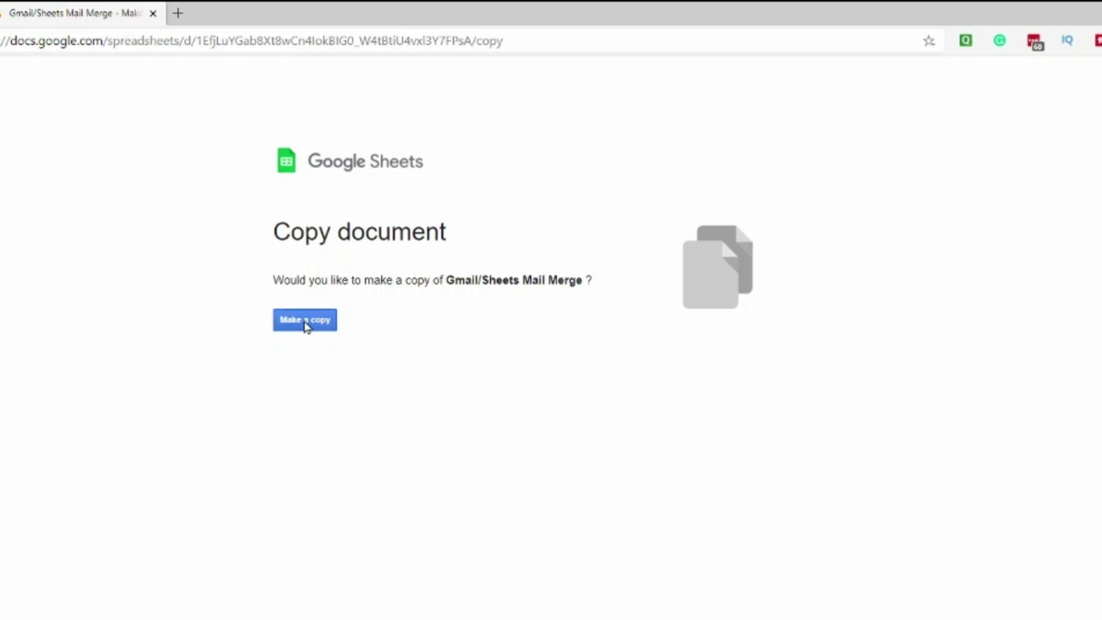
left_click(306, 321)
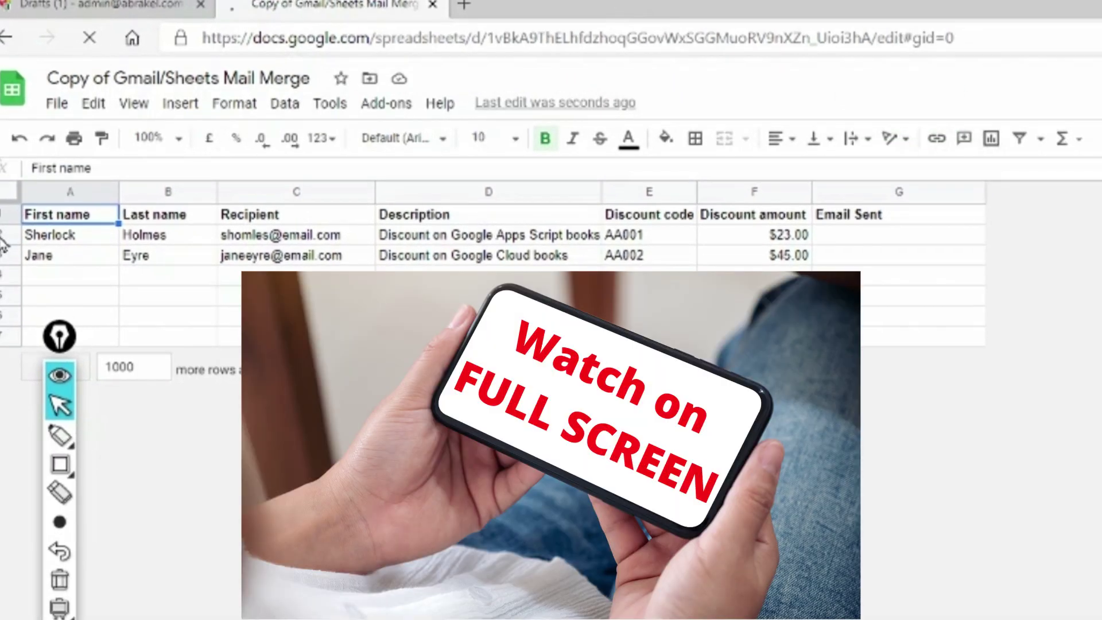
- Examine the column headers in row 1 of the copied spreadsheet, from First name through Email Sent
left_click(2, 234)
left_click(41, 221)
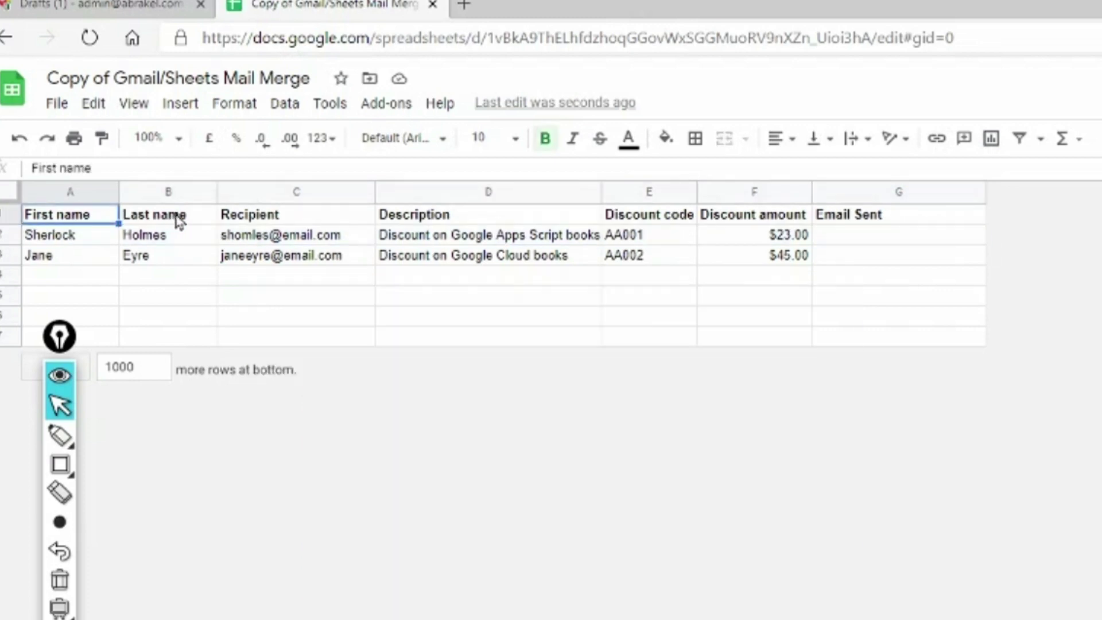
left_click(172, 217)
left_click(290, 221)
left_click(478, 220)
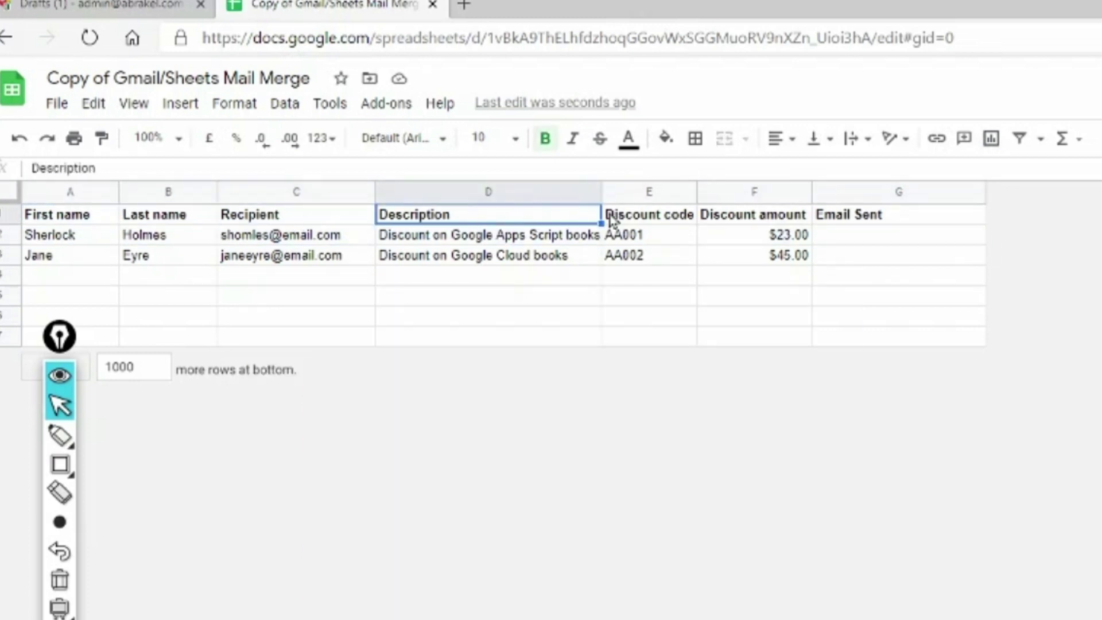
left_click(685, 221)
left_click(758, 225)
left_click(863, 221)
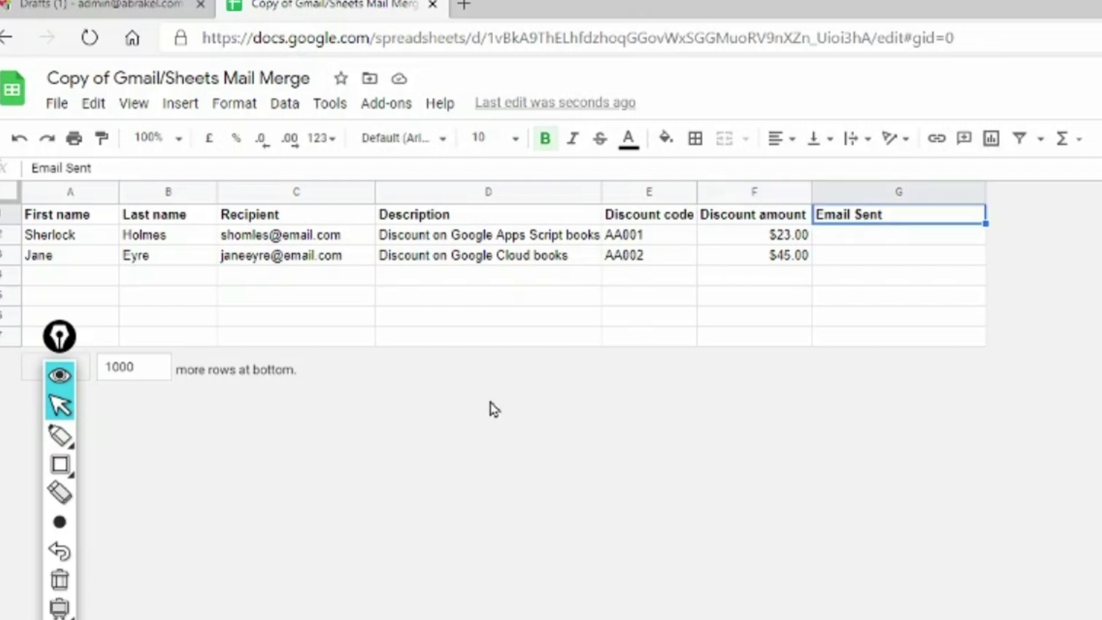
- Draw annotation rectangles around the Recipient column and the Email Sent column
left_click(54, 468)
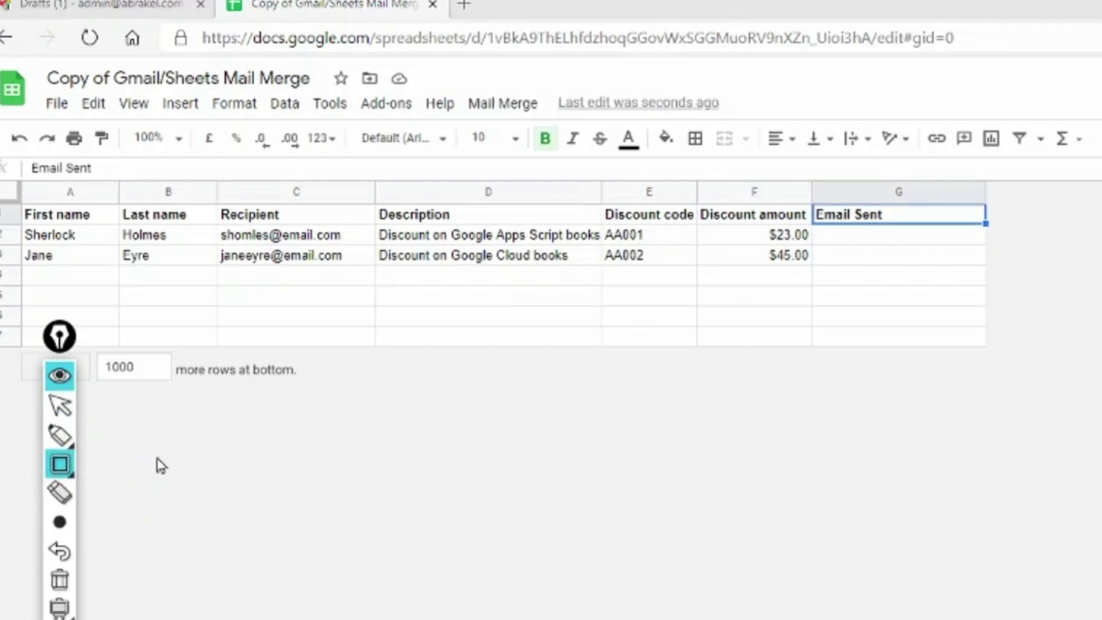
left_click_drag(193, 168, 402, 384)
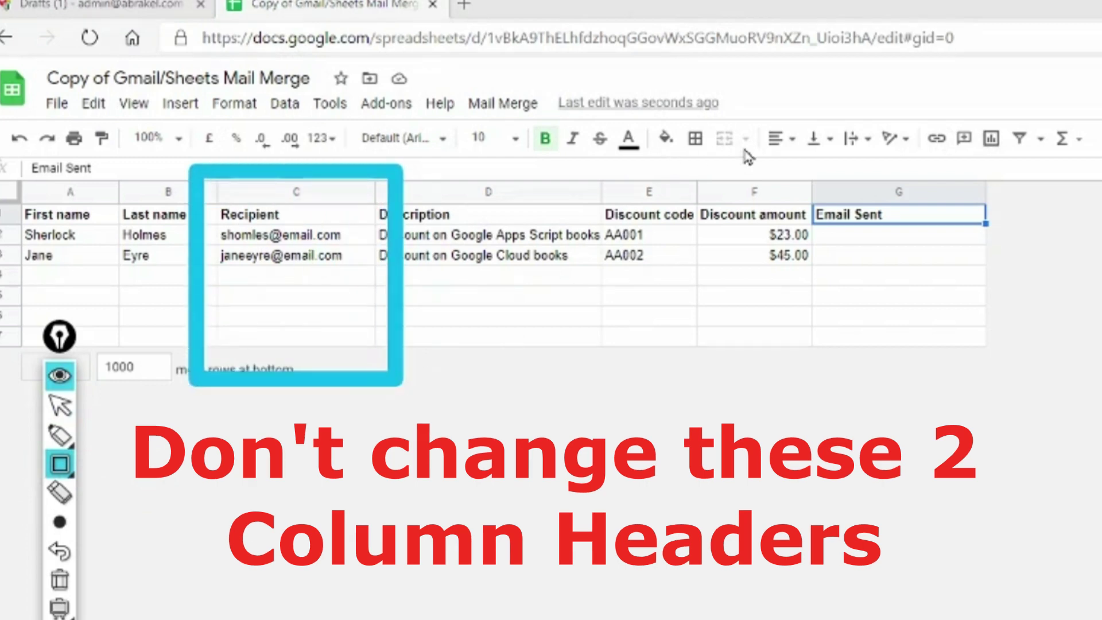
mouse_move(780, 168)
left_mouse_down()
mouse_move(982, 379)
mouse_move(1016, 393)
left_mouse_up()
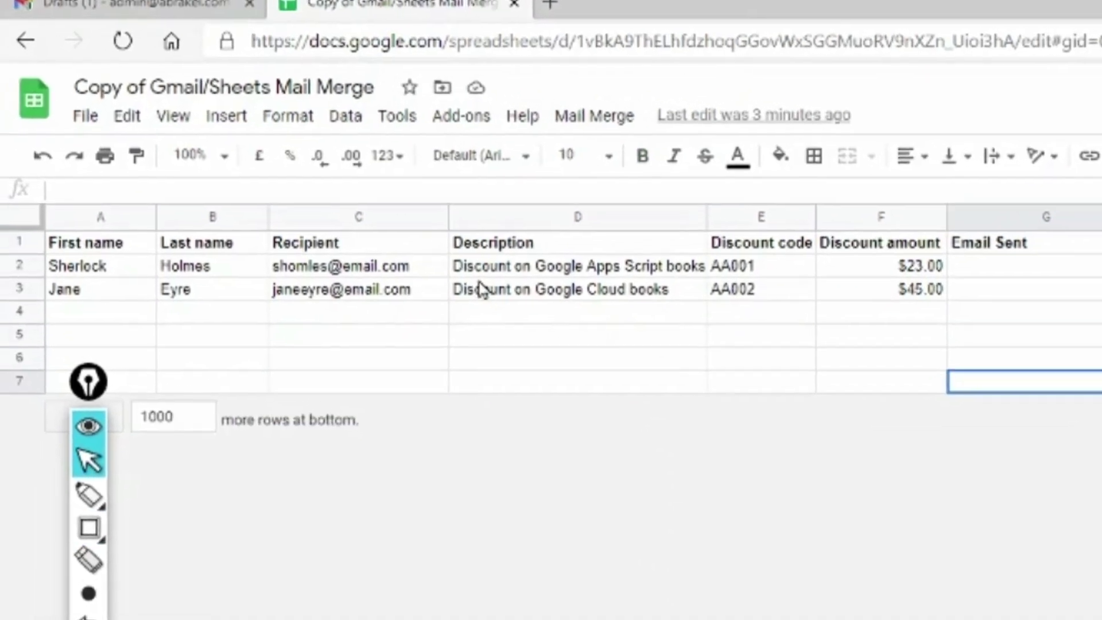
- Check the First name, Last name, Recipient and Email Sent headers in row 1 again
left_click(106, 249)
left_click(175, 251)
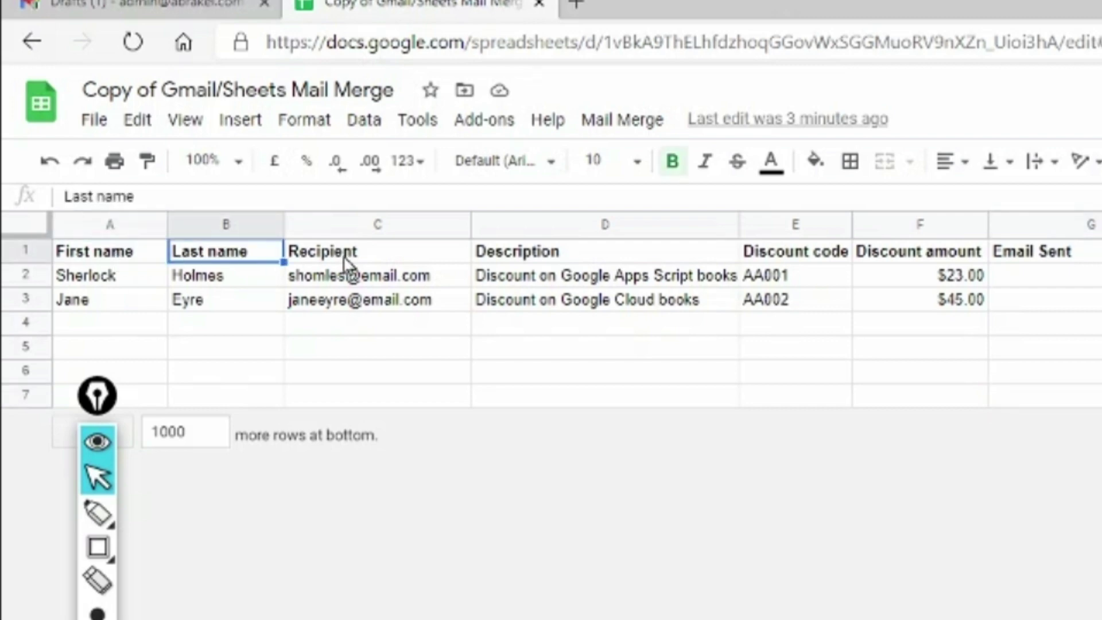
left_click(344, 257)
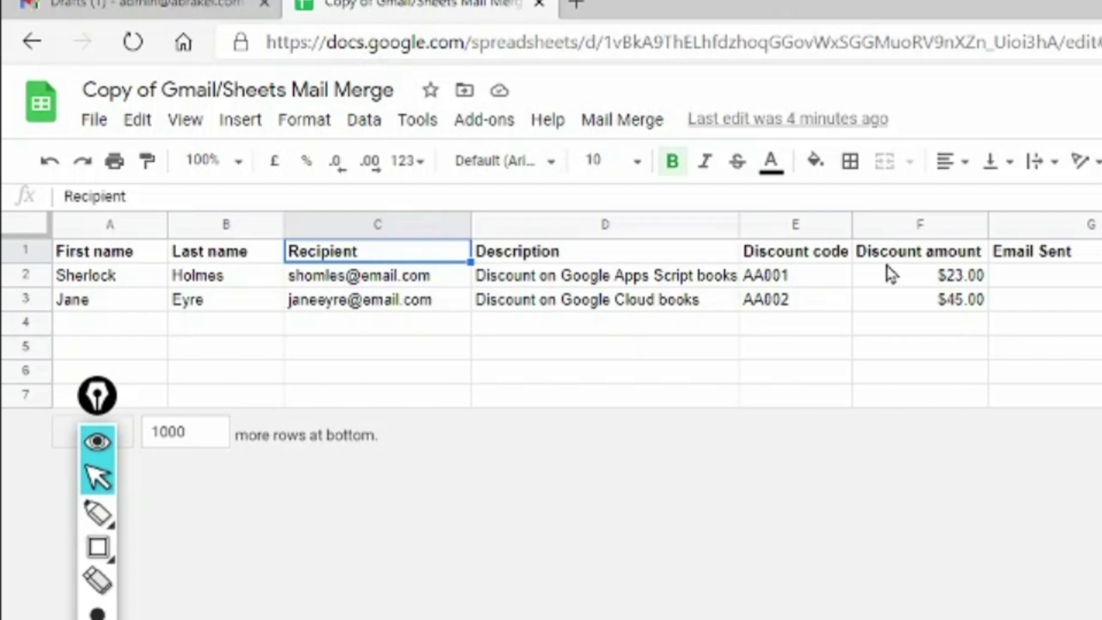
left_click(1043, 265)
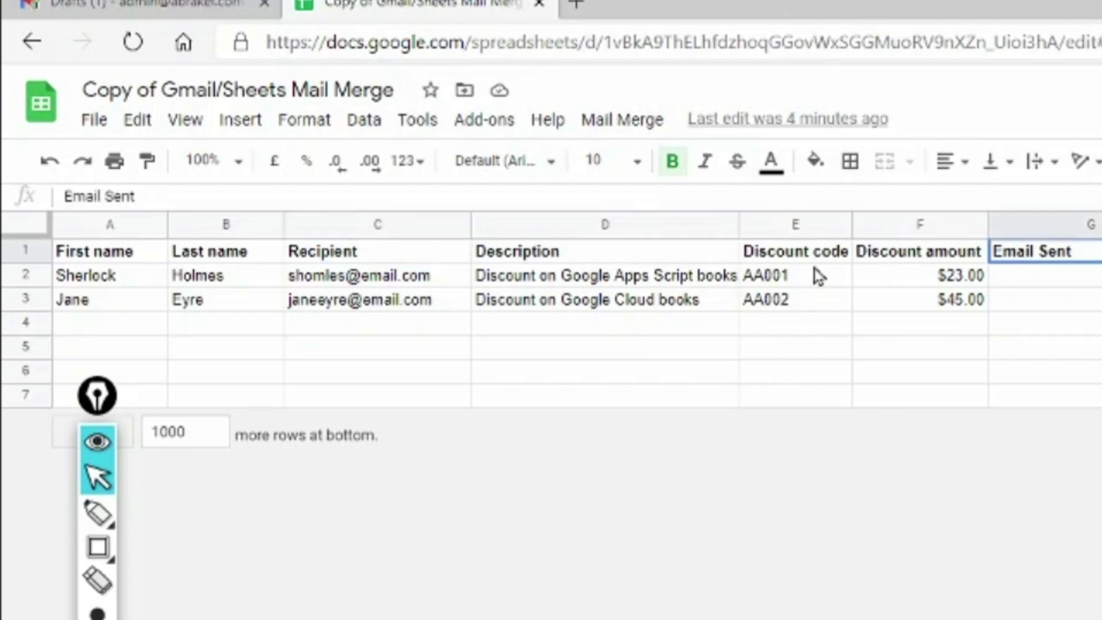
- Open 10 Minute Mail in a new tab and replace the recipient e-mail in cell C2 with the temporary address
left_click(377, 282)
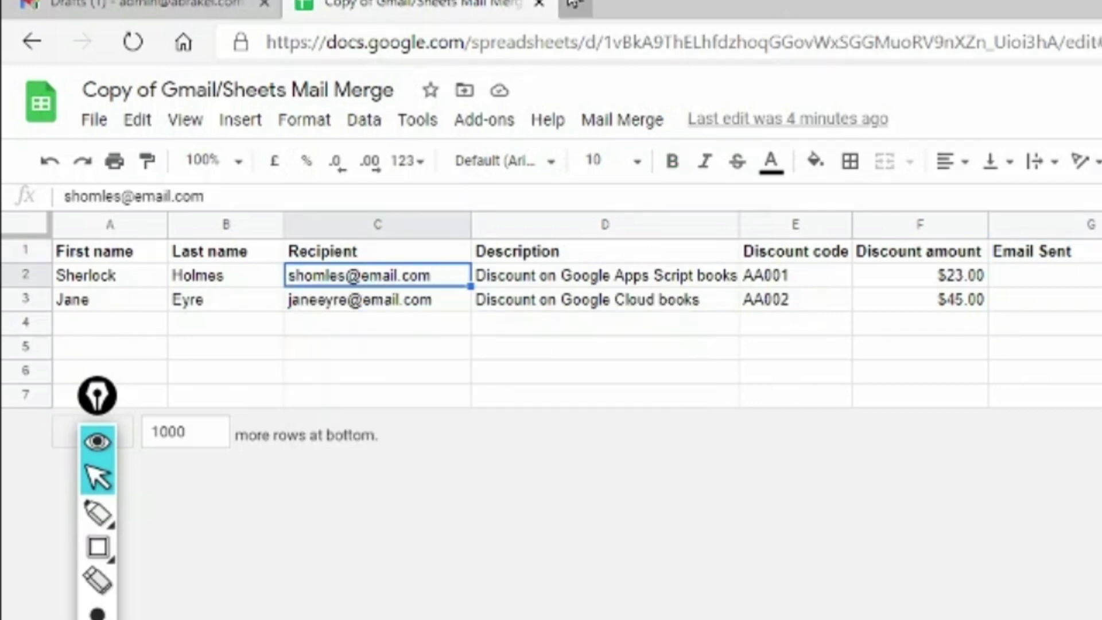
left_click(577, 8)
type("10m")
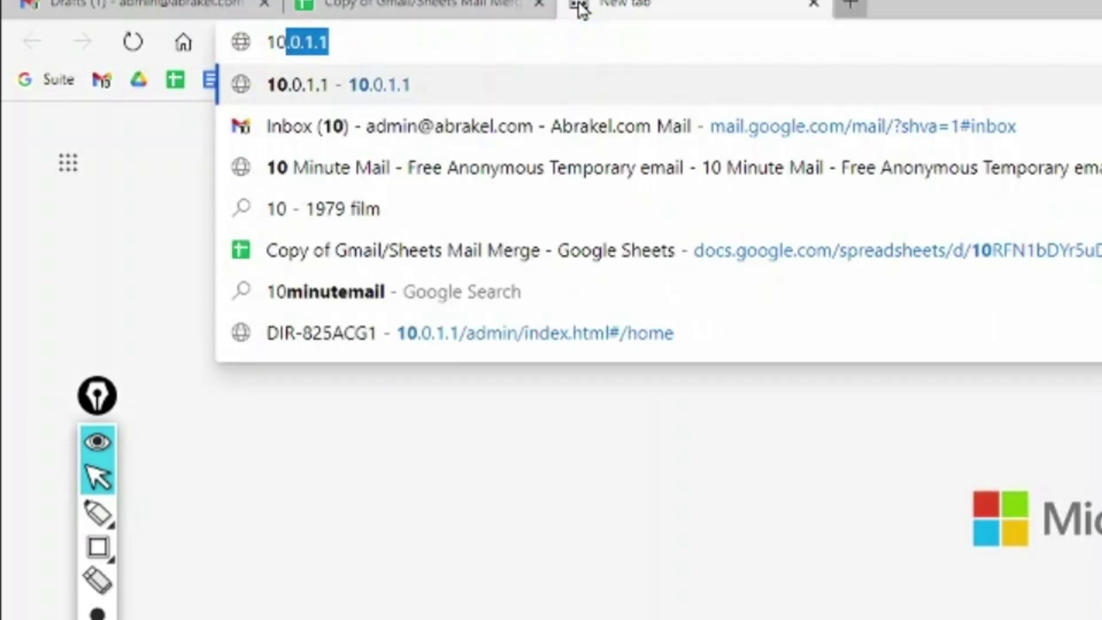
key("Return")
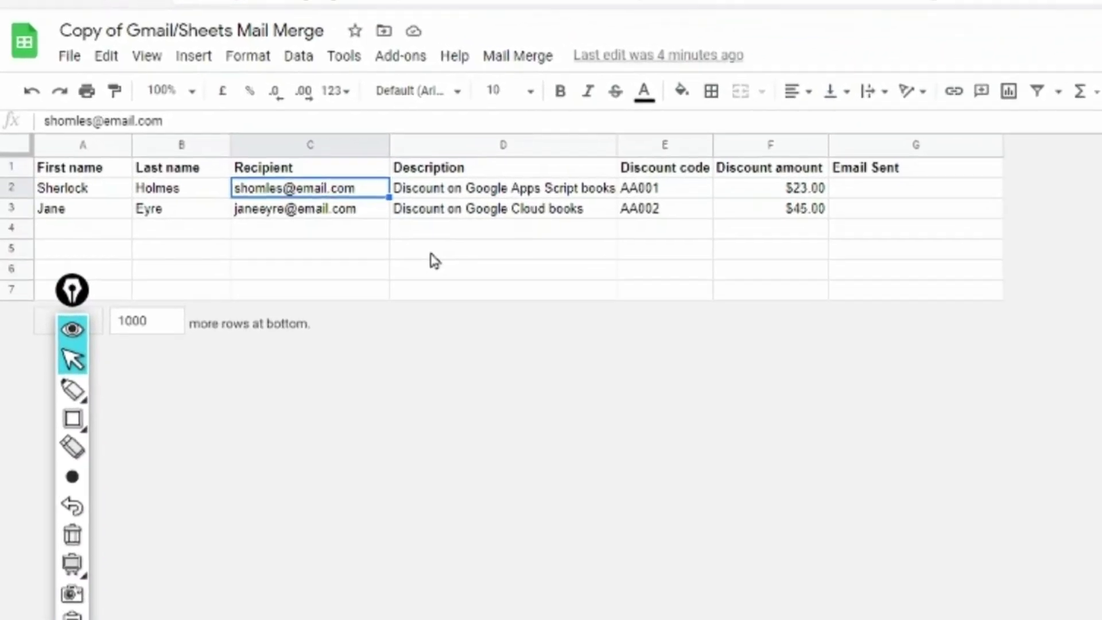
key("ctrl+v")
- Clear all the sample data in row 3, including the second recipient's e-mail
left_click(331, 213)
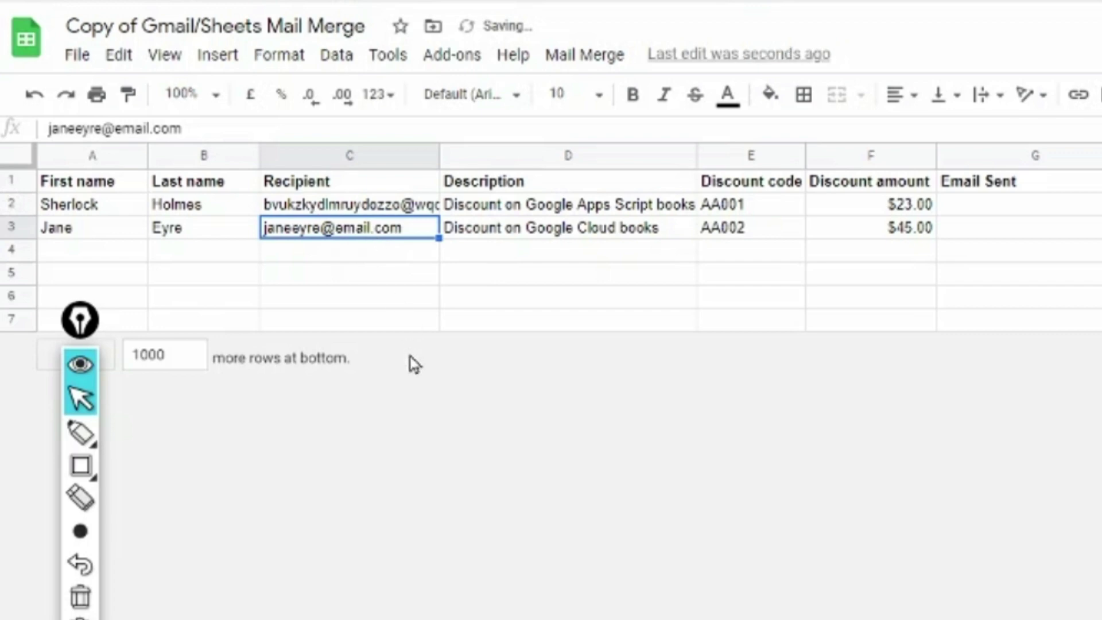
key("Delete")
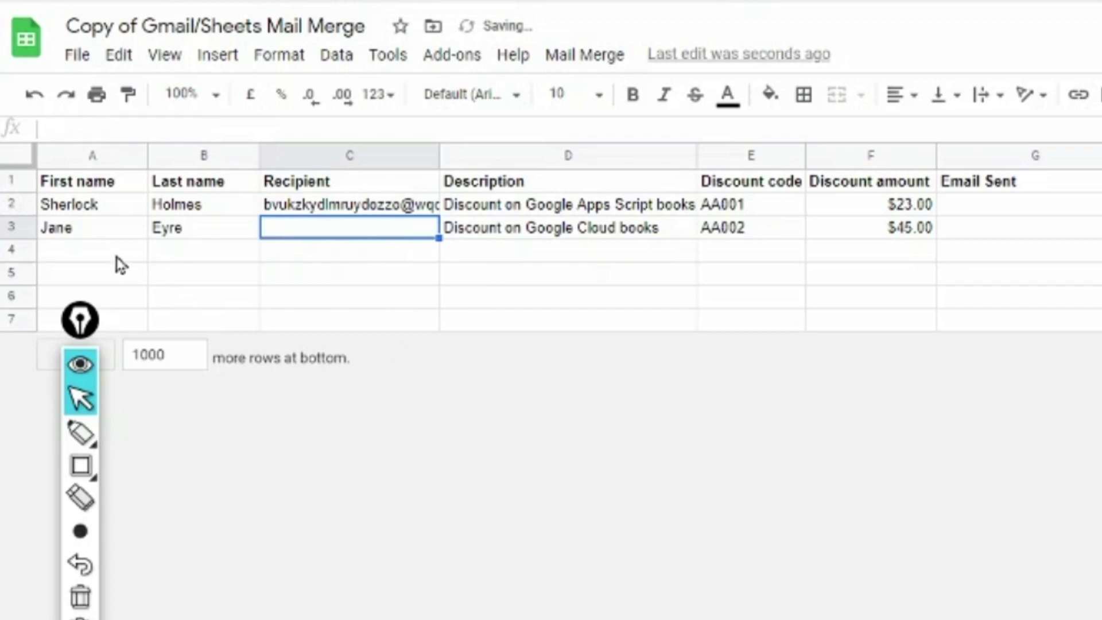
left_click(11, 226)
key("Delete")
left_click(801, 232)
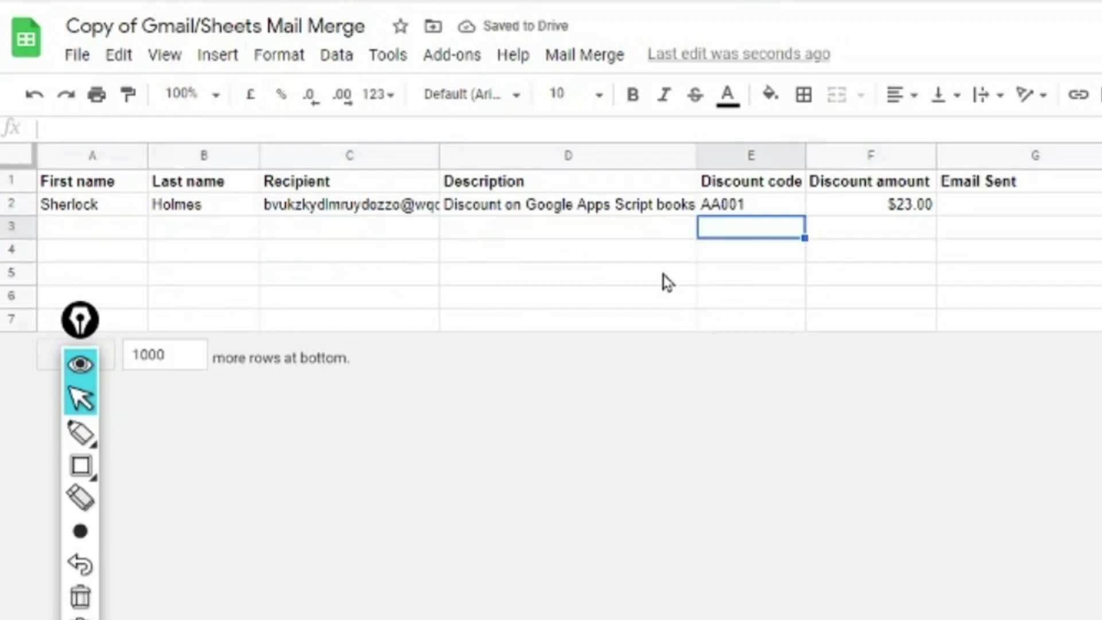
- Run the Mail Merge Send Emails script and authorize its access to the Google account
left_click(584, 55)
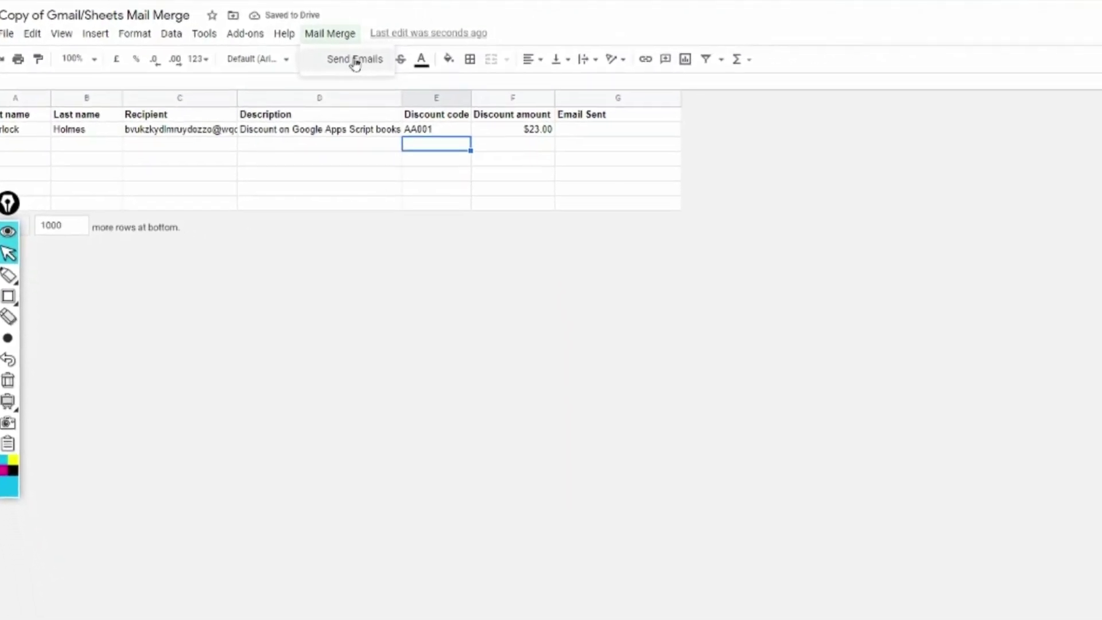
left_click(426, 70)
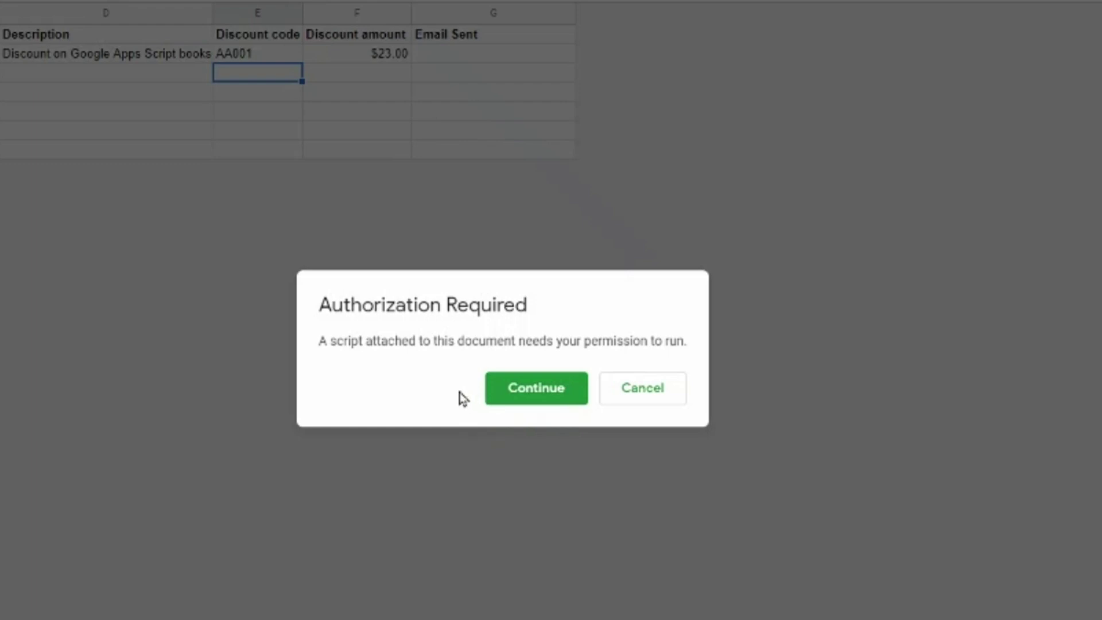
left_click(524, 400)
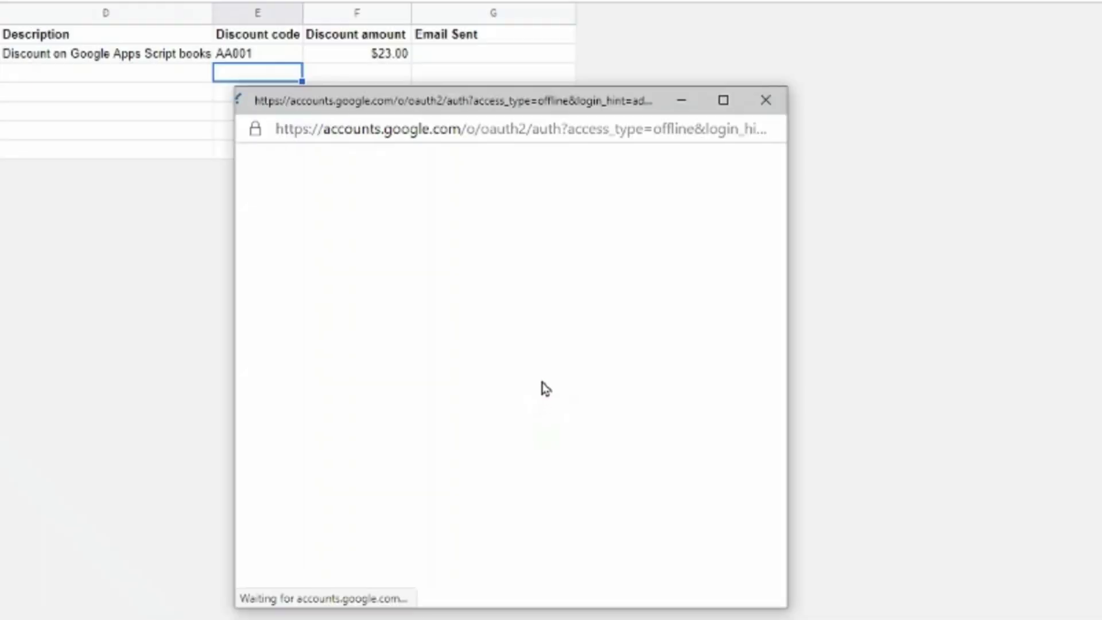
left_click(453, 377)
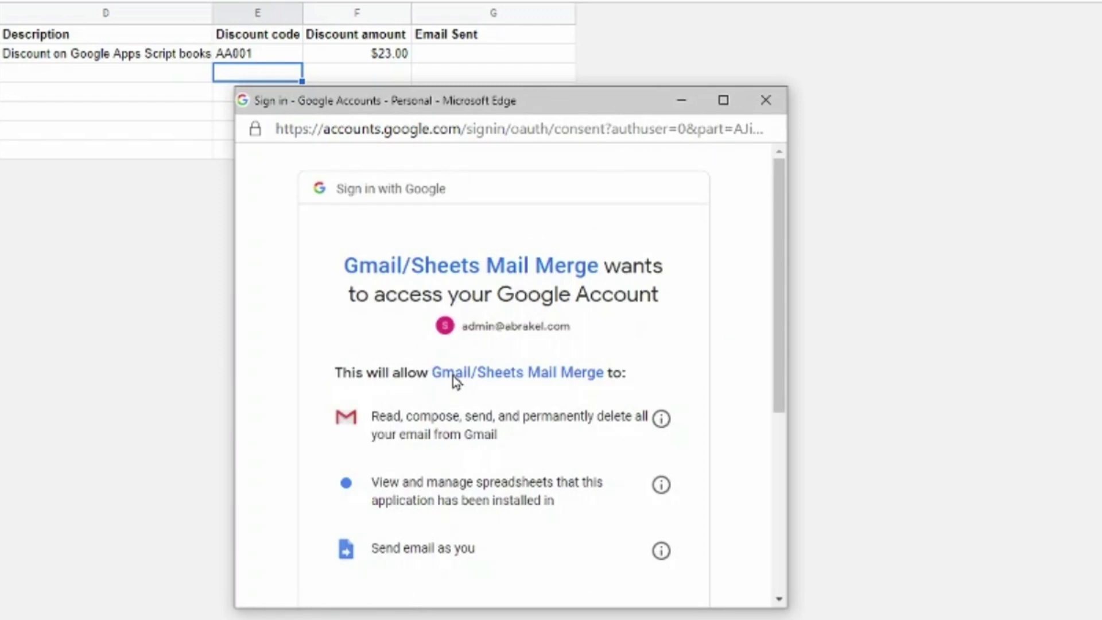
scroll(453, 380, "down", 5)
left_click(623, 481)
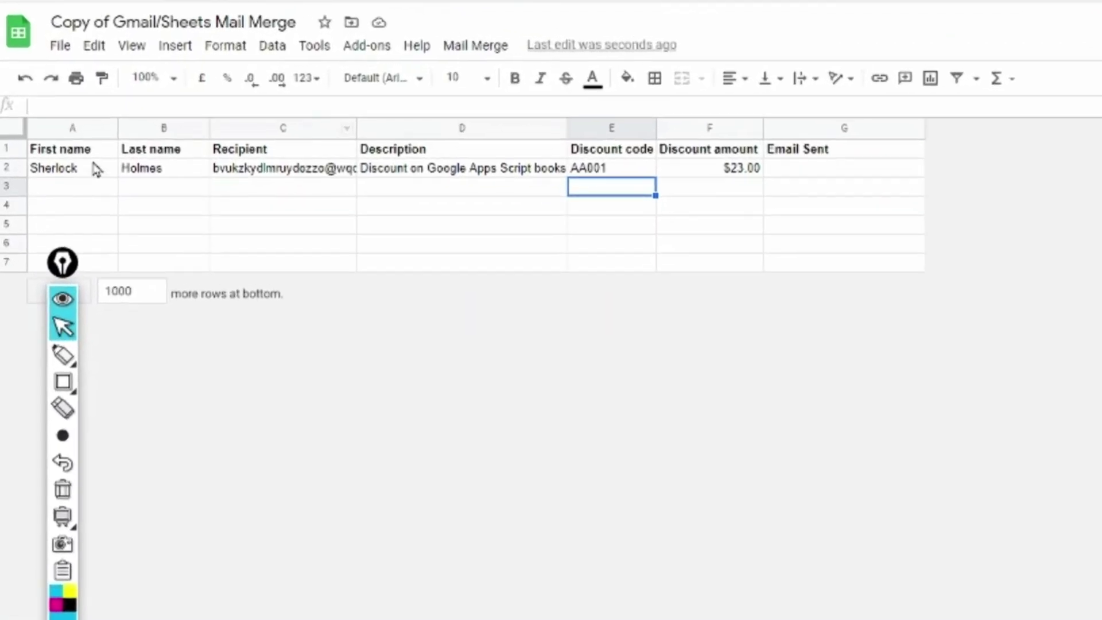
- Start a new Gmail message and address it to the {{Recipient}} marker
left_click(427, 170)
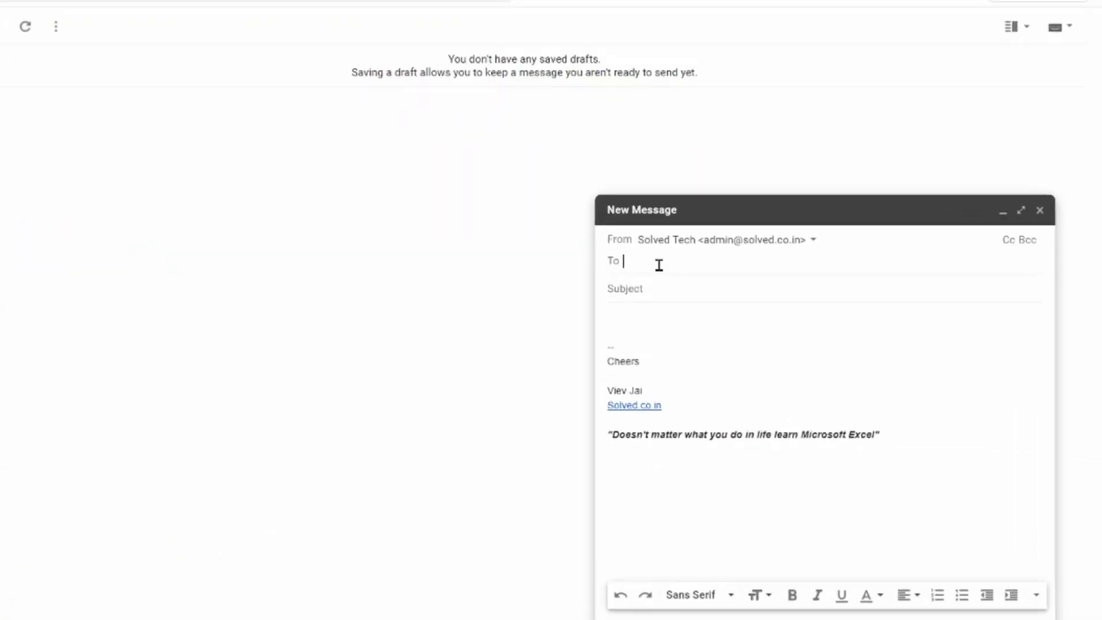
type("{{")
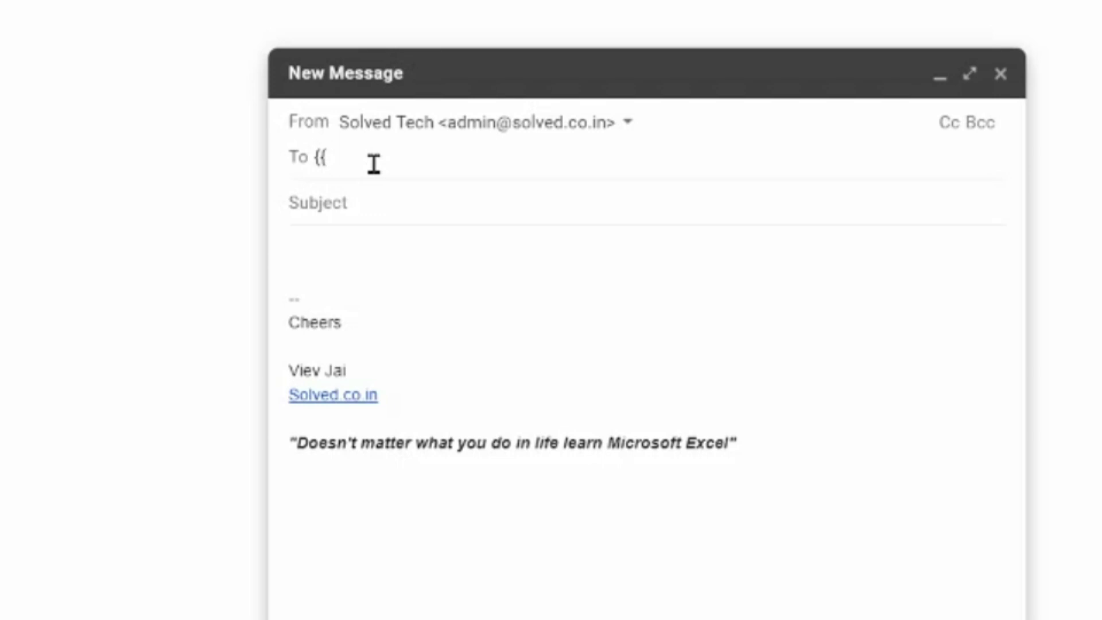
type("Recipient")
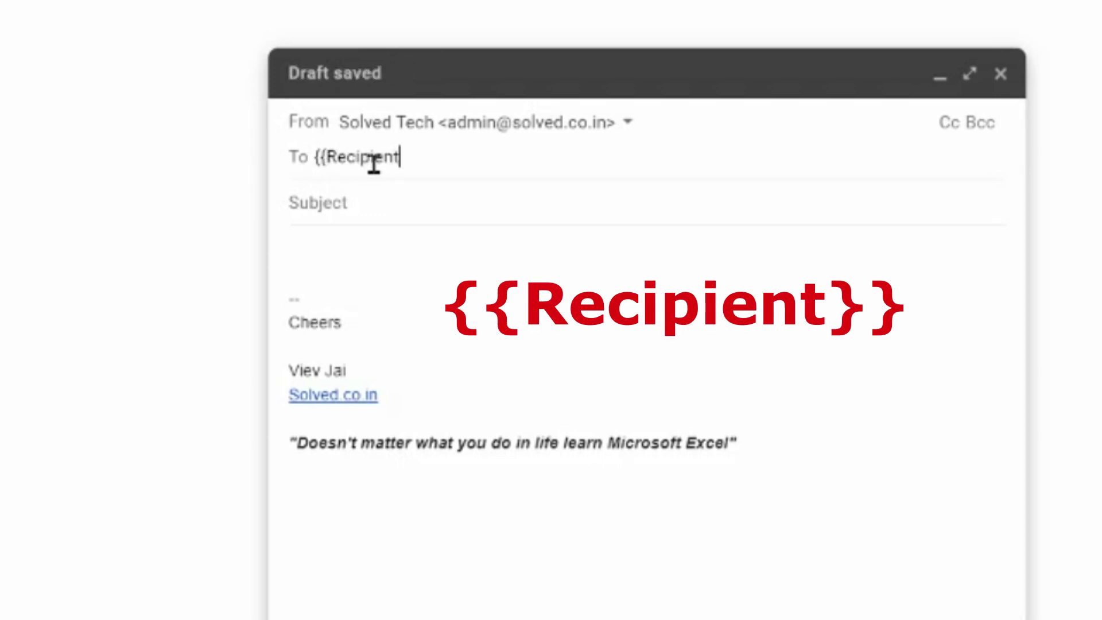
type("}}")
- Give the draft the subject "Test Email" and begin the message body with "Hello"
left_click(374, 202)
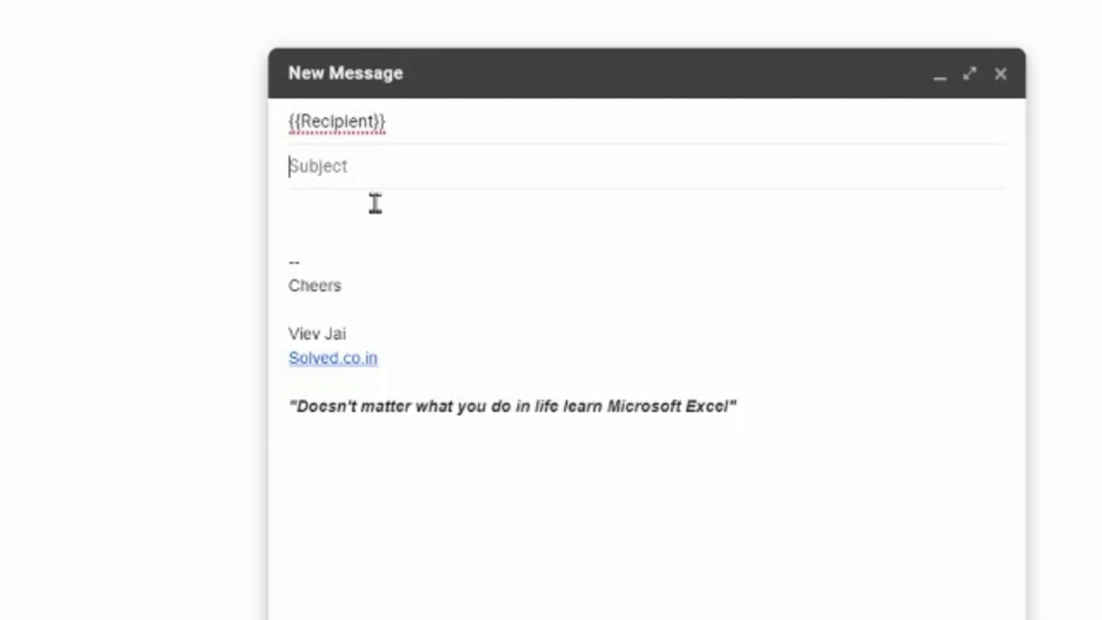
type("Test Email")
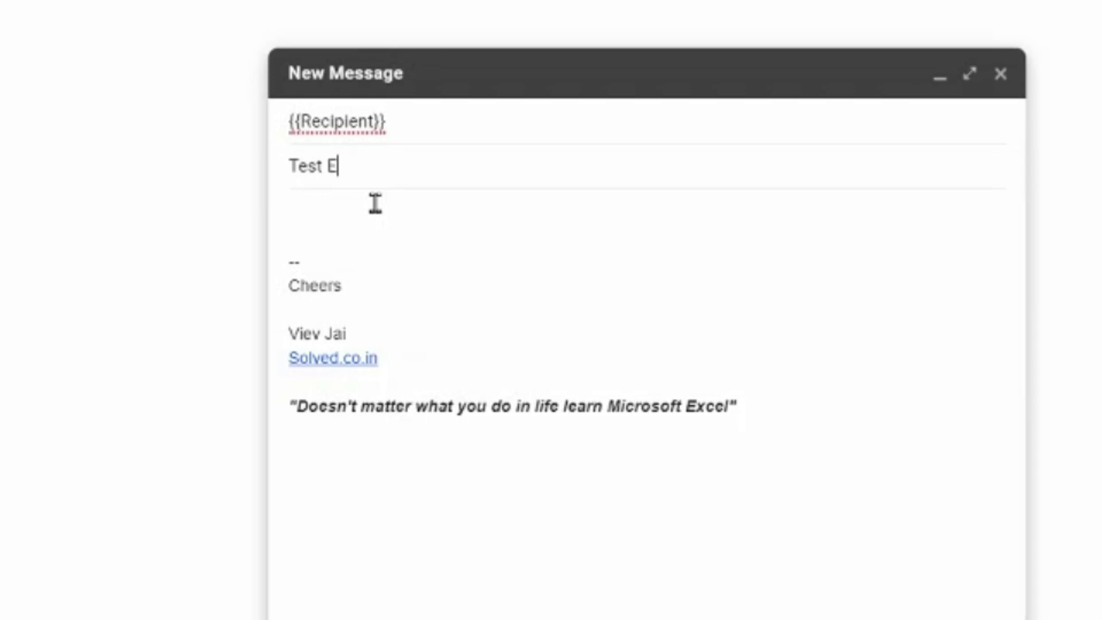
key("Tab")
type("Hello")
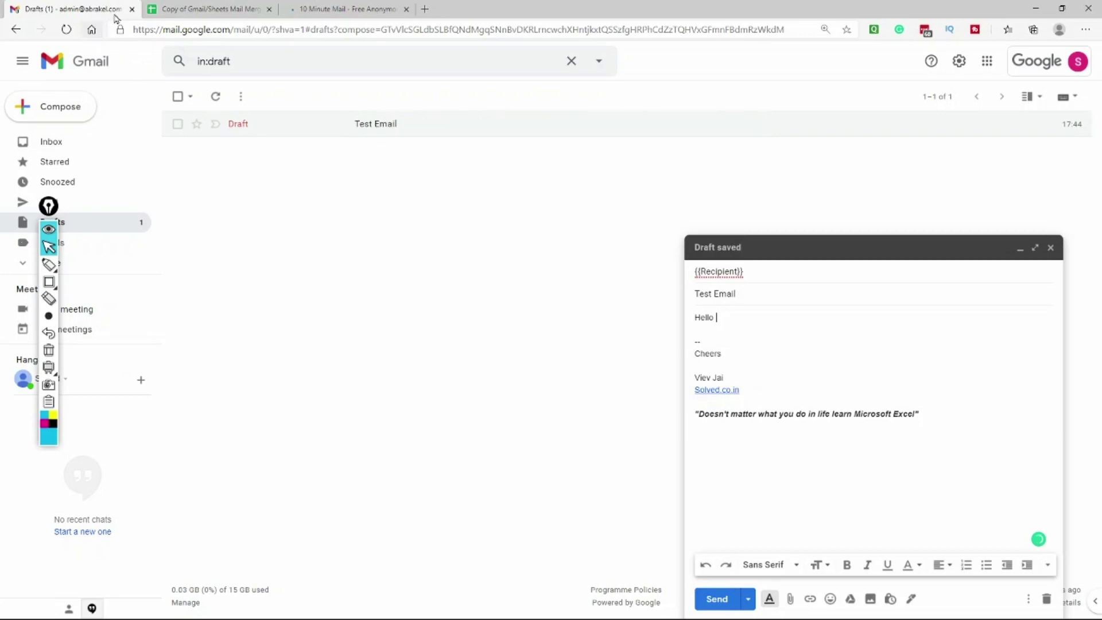
- Complete the draft's greeting with the {{First name}} marker, using the sheet's column heading, and add blank lines below it
left_click(195, 9)
left_click(55, 141)
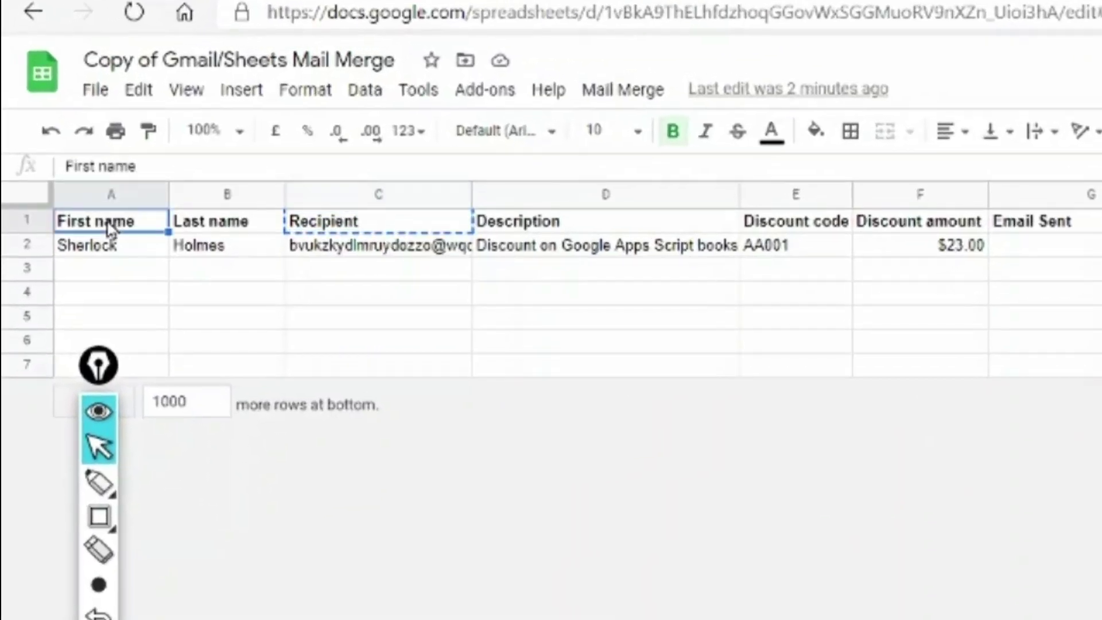
key("ctrl+Tab")
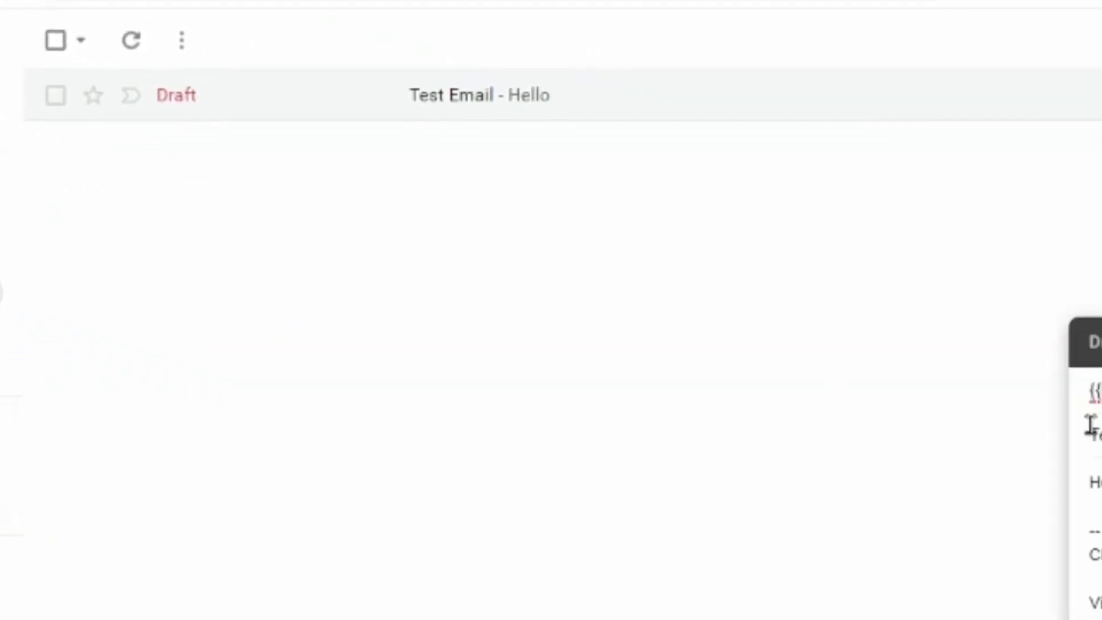
type("{{")
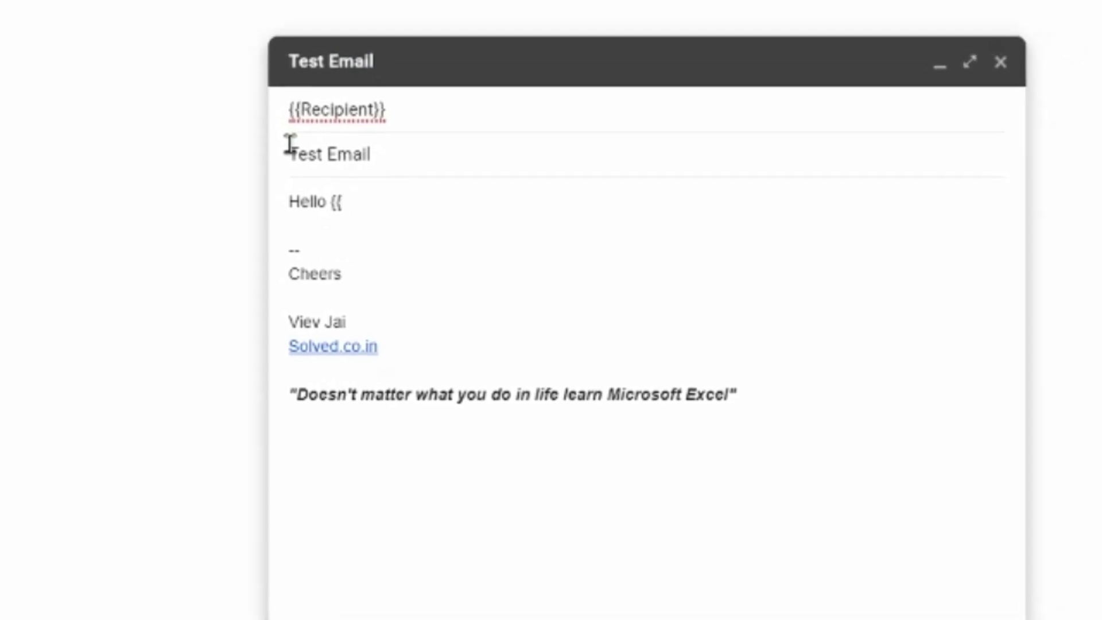
type("First name")
type("}}")
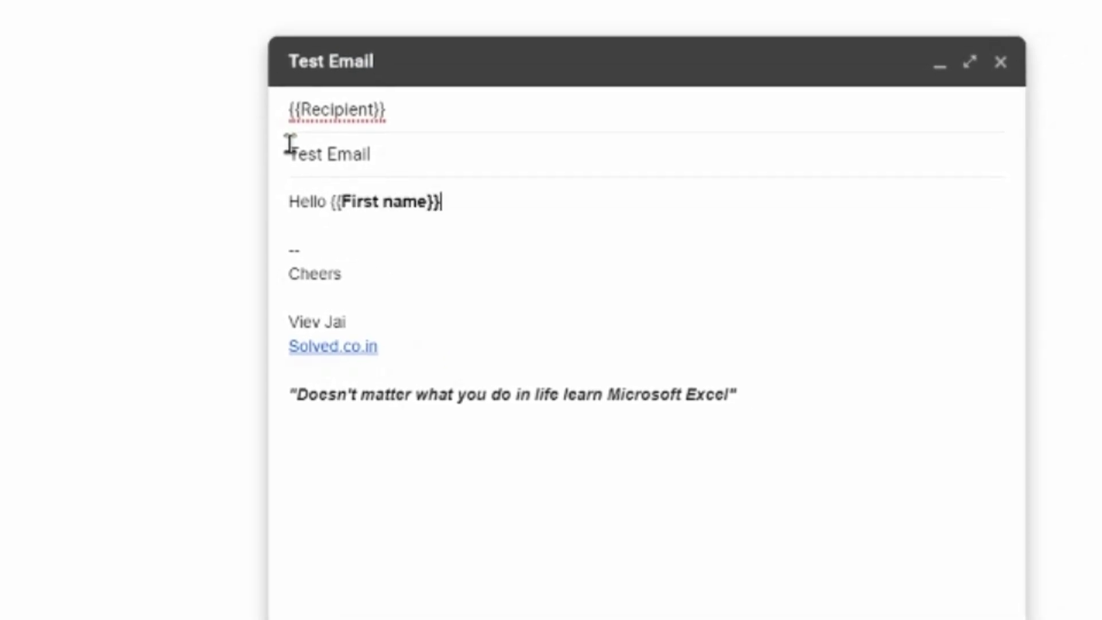
key("Return")
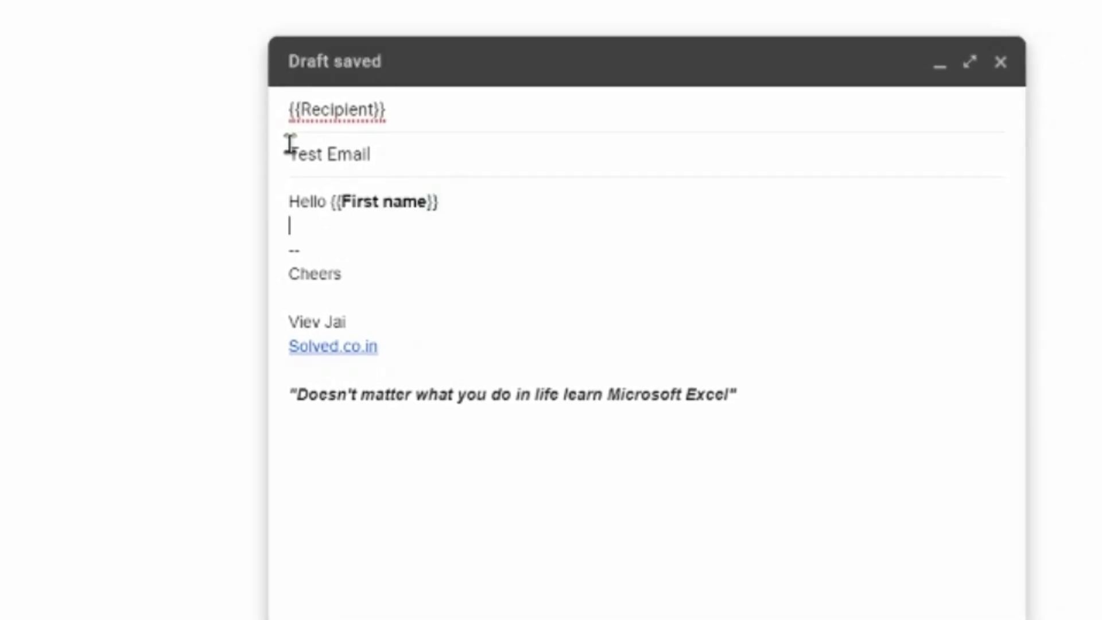
key("Return")
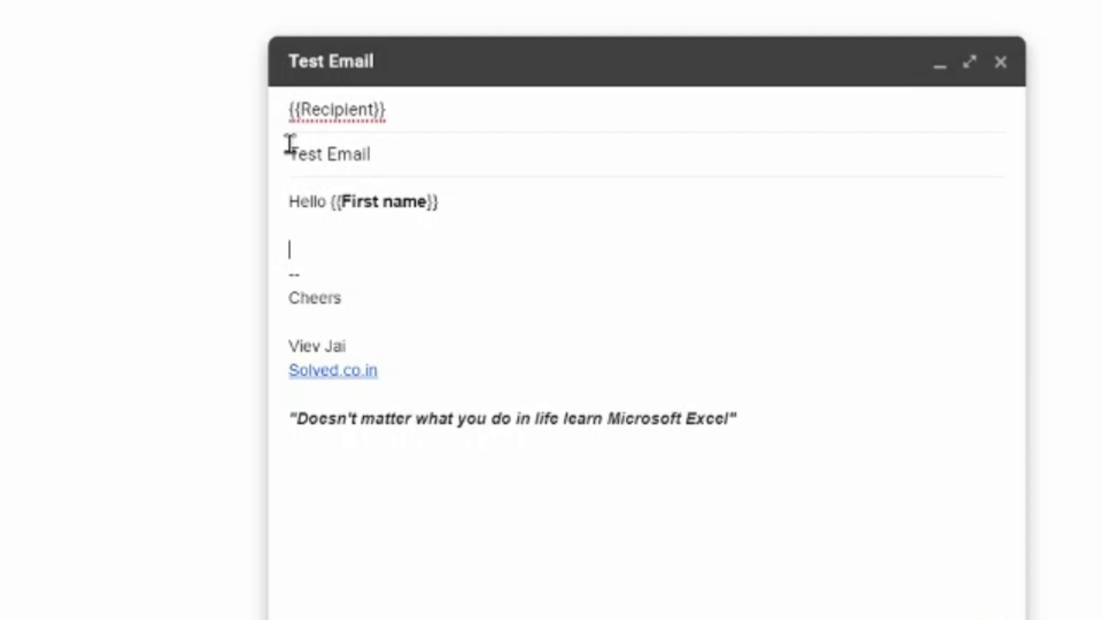
- Add the line "Please find the amount due for the last shipment {{Discount amount}}" to the draft, using the sheet's column heading as marker
type("Please find the amount due for the last shipment")
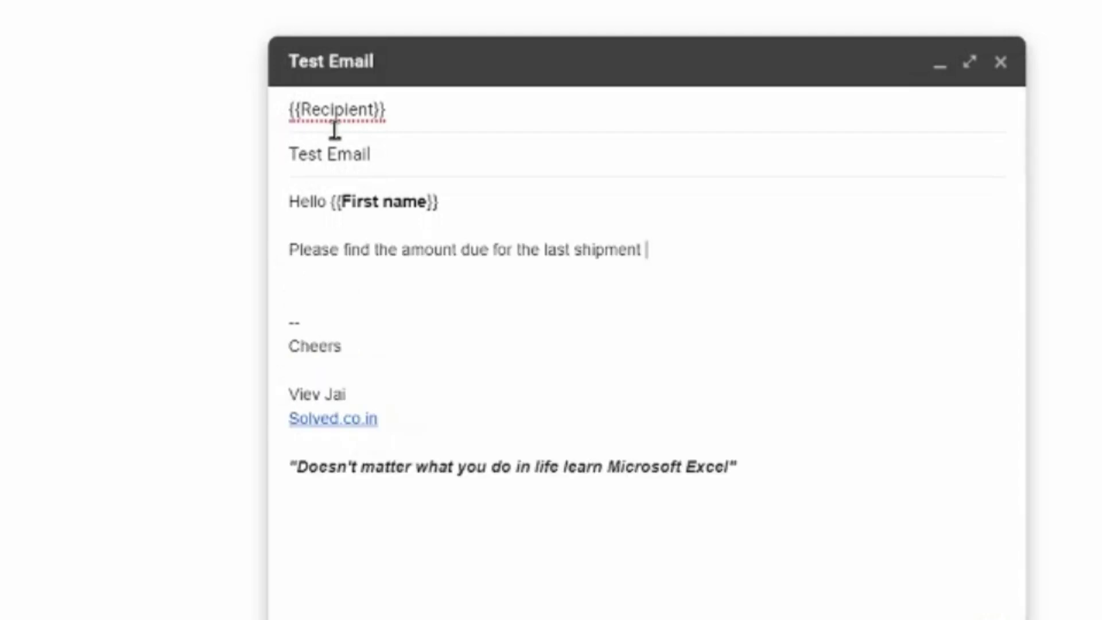
type("{{")
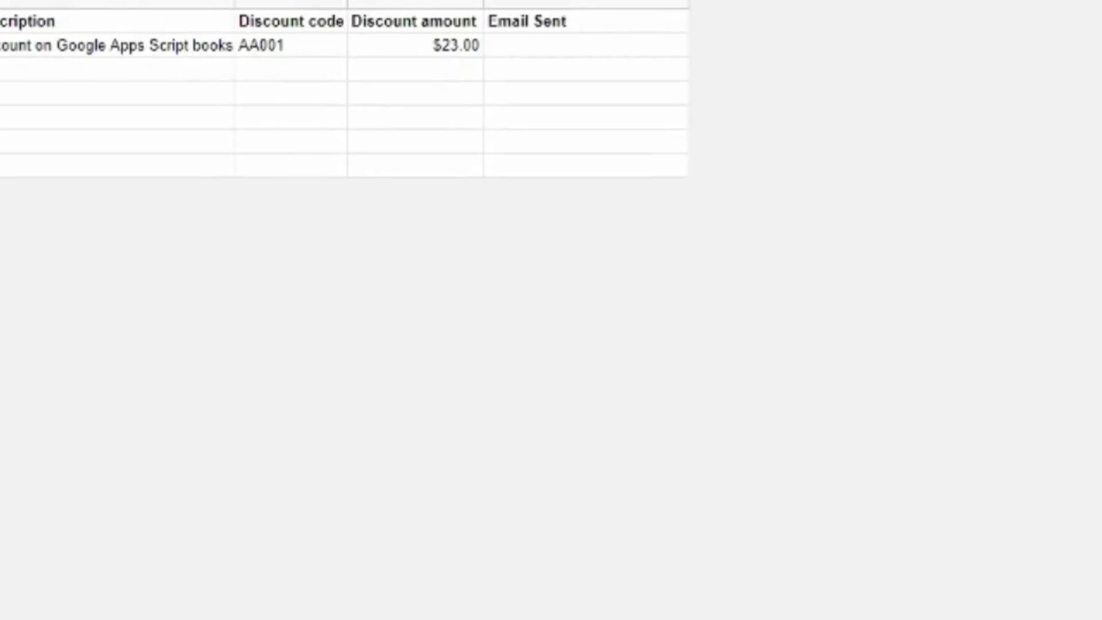
left_click(436, 45)
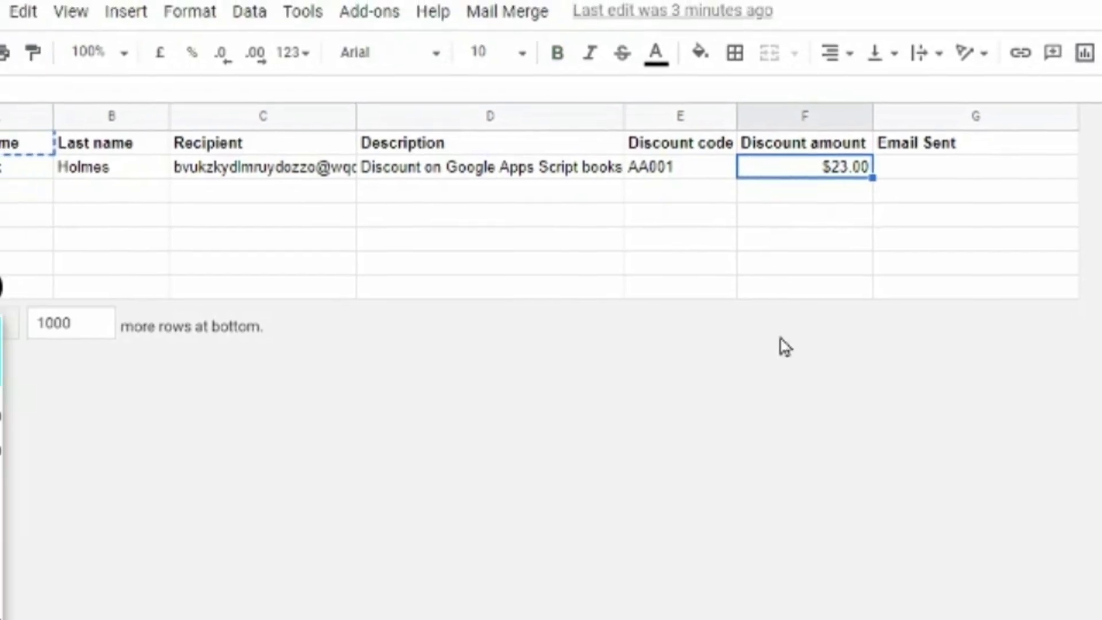
left_click(794, 150)
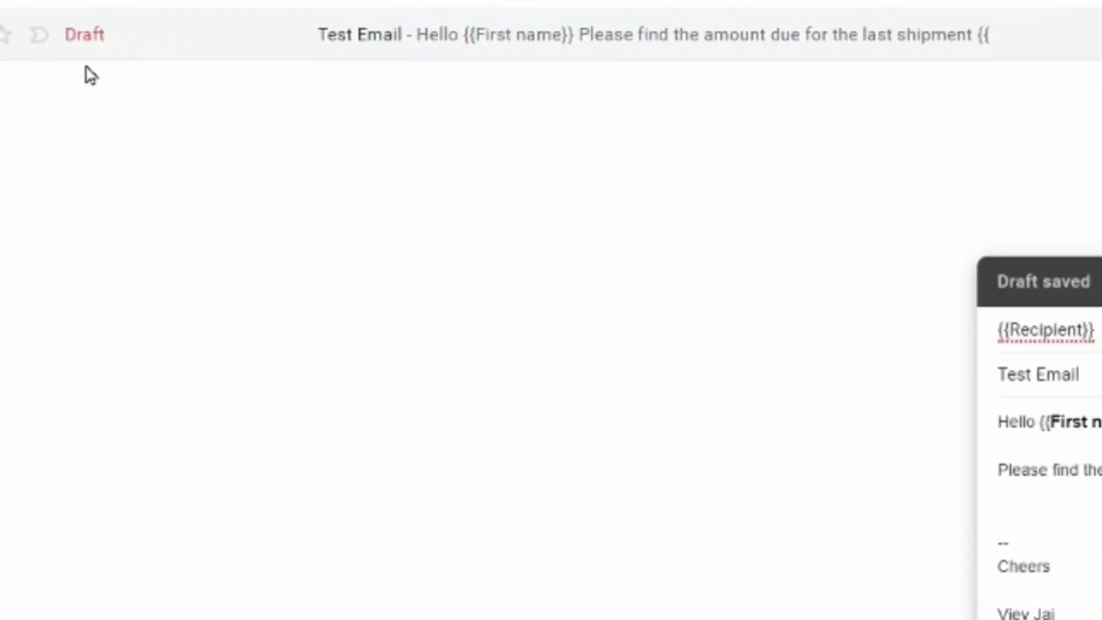
type("Discount amount")
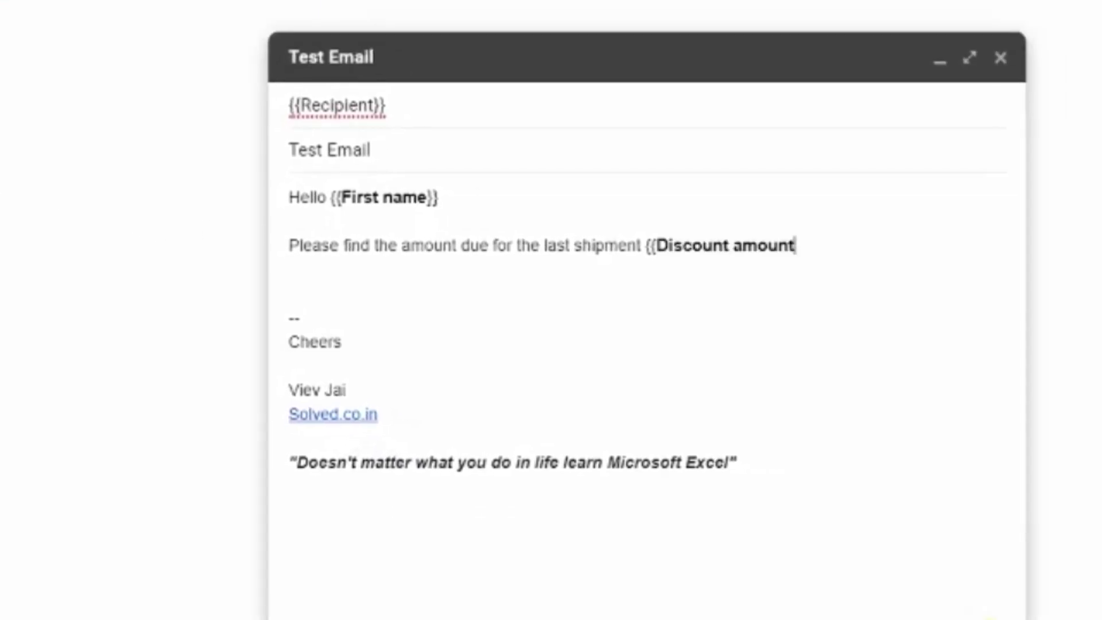
type("}}")
- Copy the draft's subject and send the mail merge from the spreadsheet using the subject line "Test Email"
triple_click(418, 148)
key("ctrl+c")
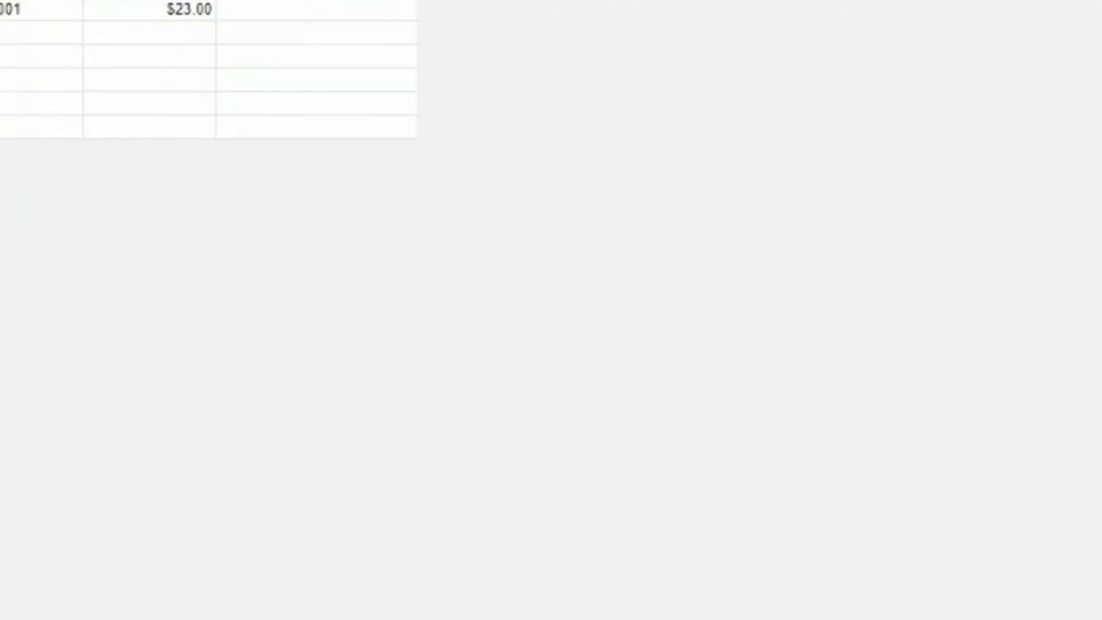
left_click(241, 37)
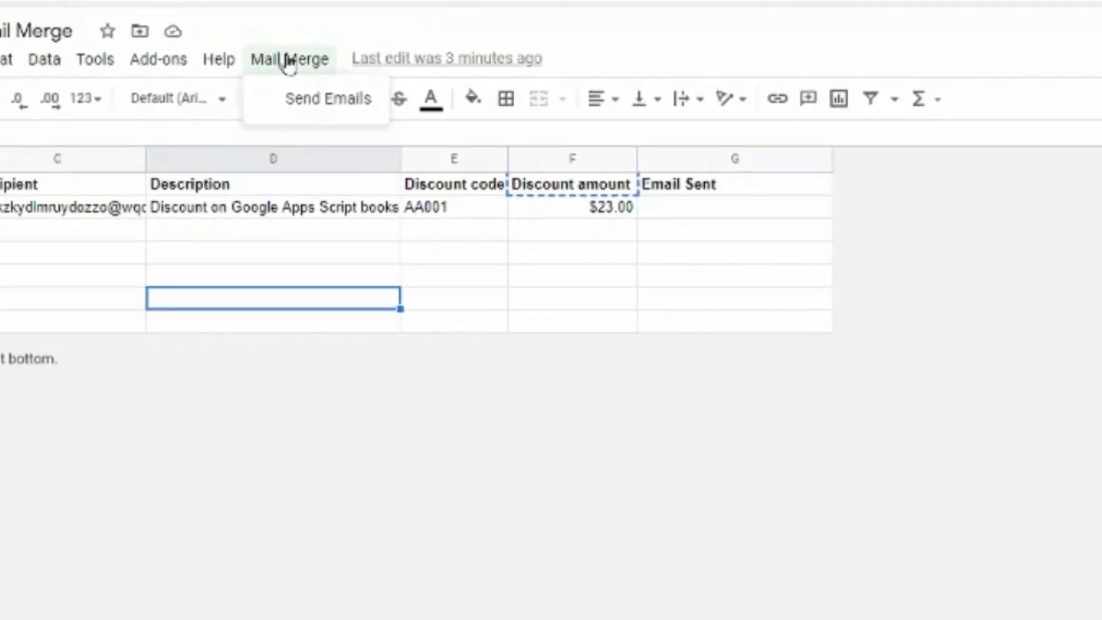
left_click(298, 100)
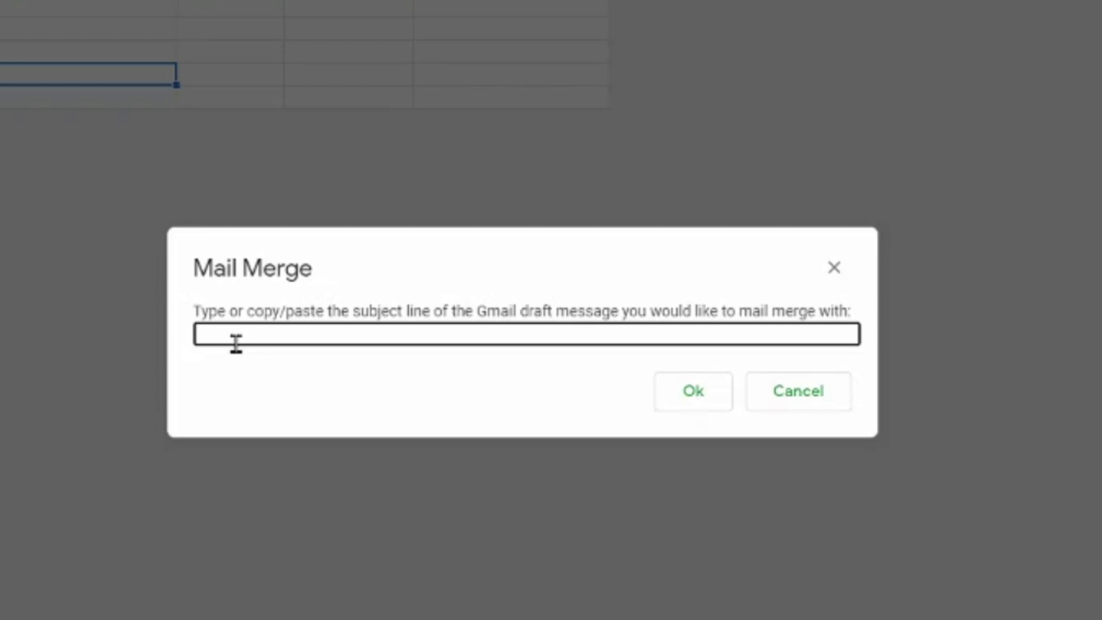
key("ctrl+v")
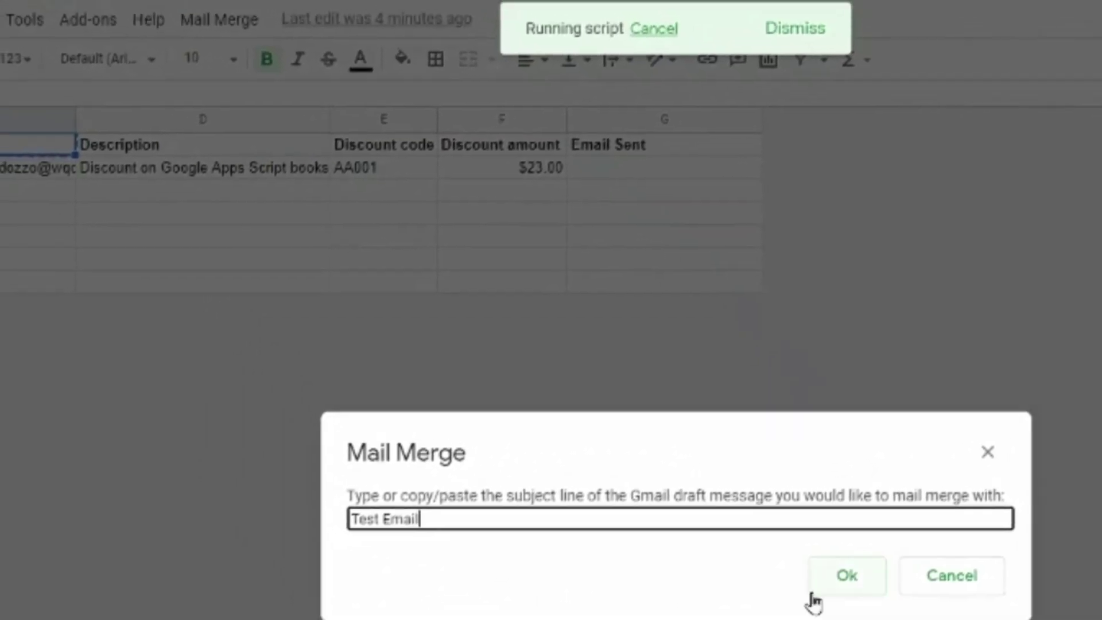
left_click(843, 576)
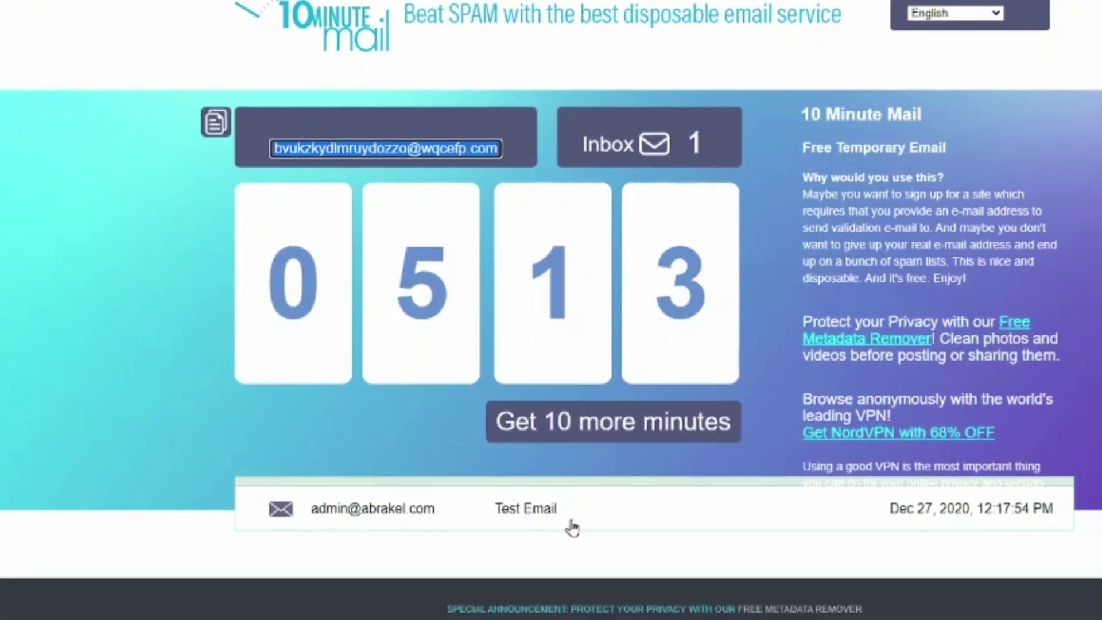
- Open the received Test Email in the 10 Minute Mail inbox and check whether its variable fields are populated
left_click(571, 524)
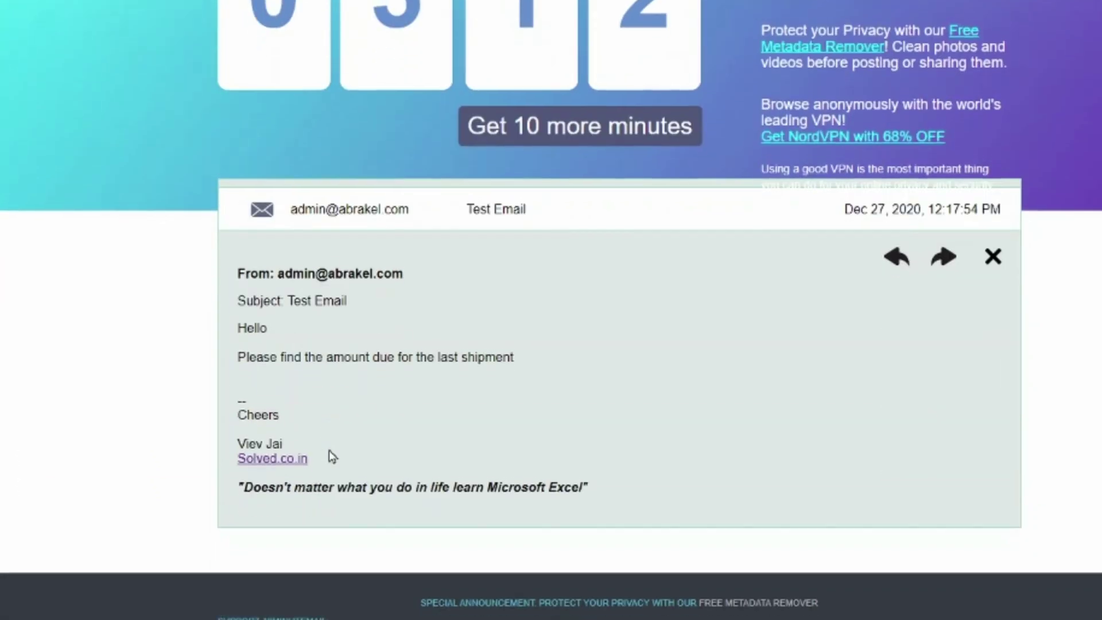
left_click_drag(465, 213, 563, 215)
key("ctrl+c")
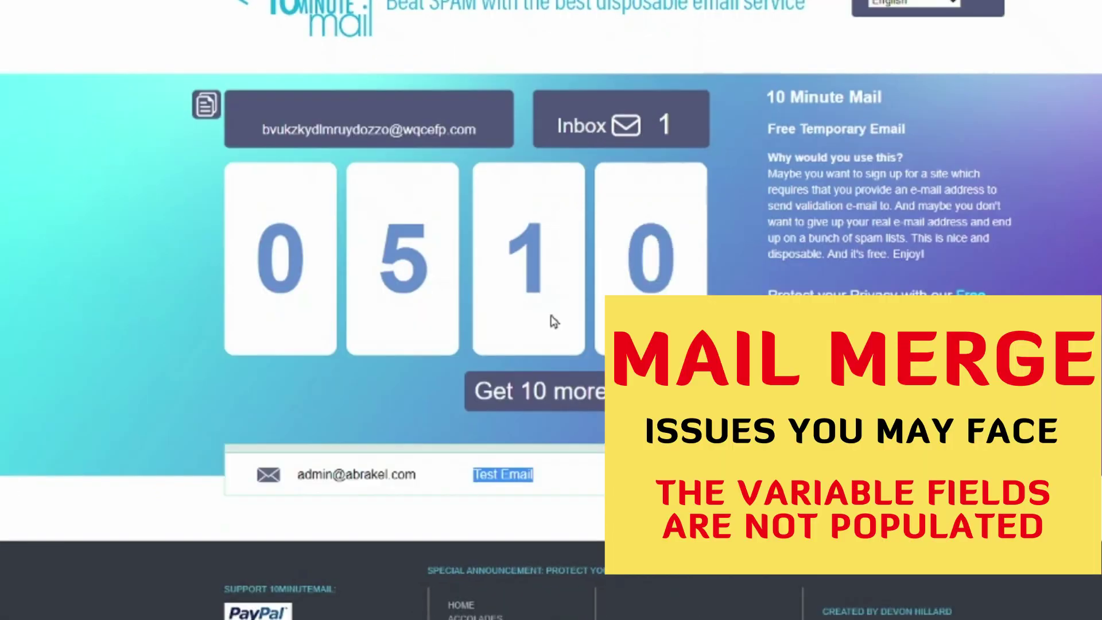
left_click(432, 484)
scroll(243, 411, "down", 4)
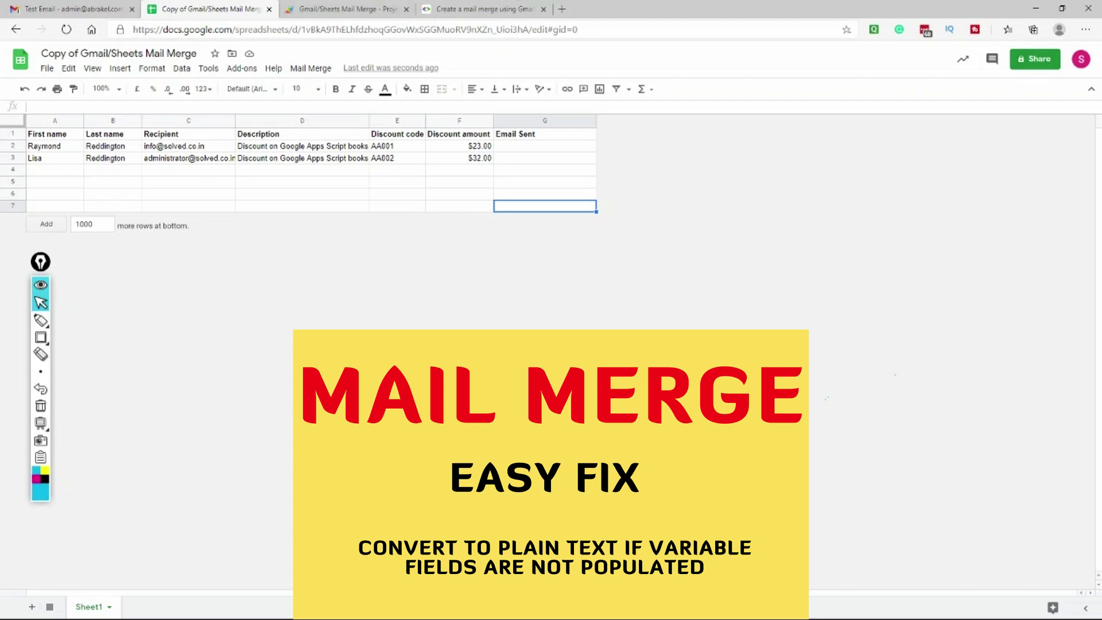
- Switch the Test Email draft in Gmail to plain text mode
left_click(51, 5)
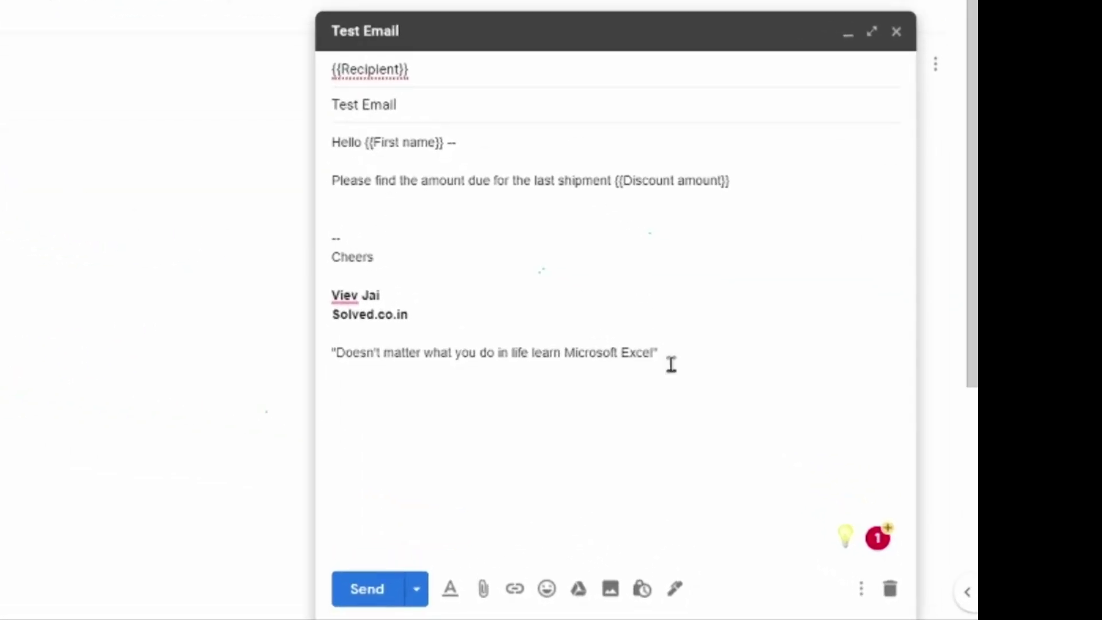
left_click(868, 596)
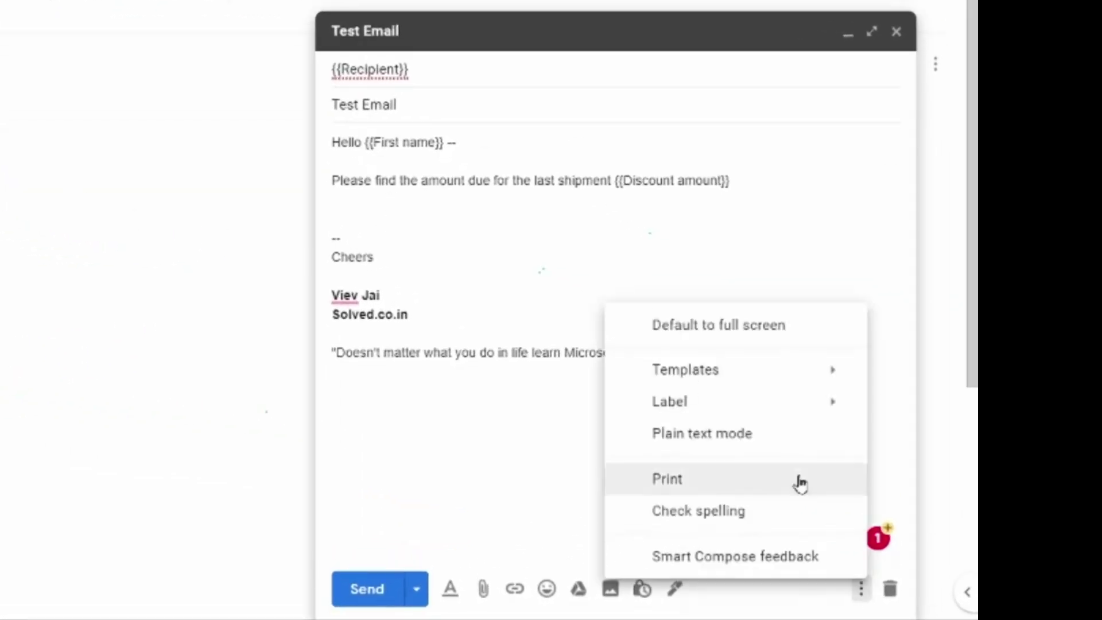
left_click(767, 437)
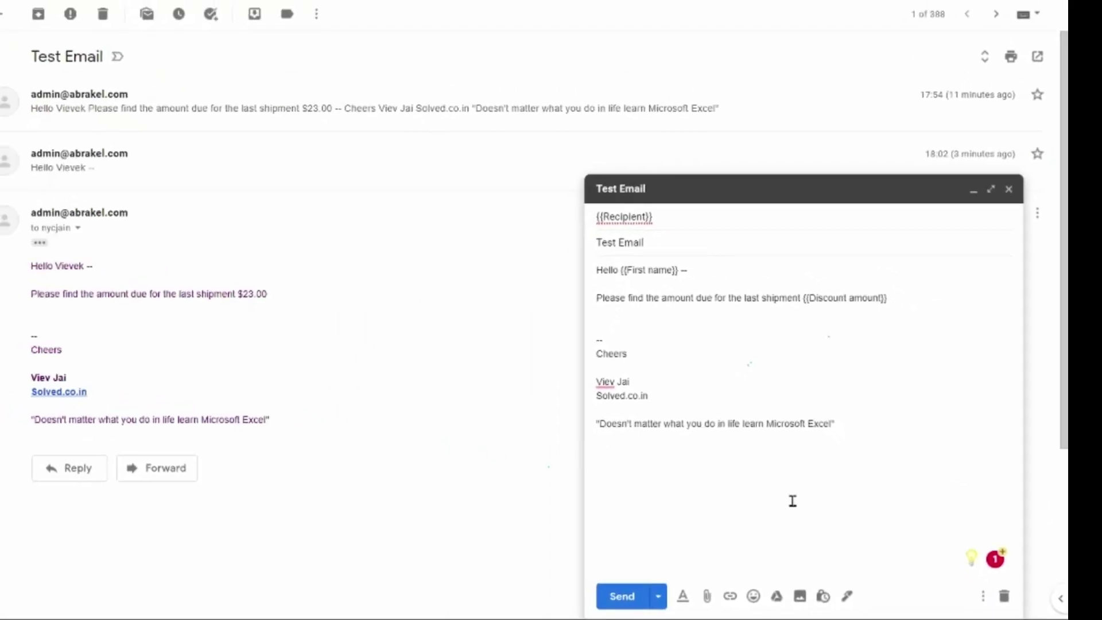
- Clear the Email Sent cells G2:G4 in the spreadsheet and send the mail merge again with the subject line "Test Email"
left_click(195, 10)
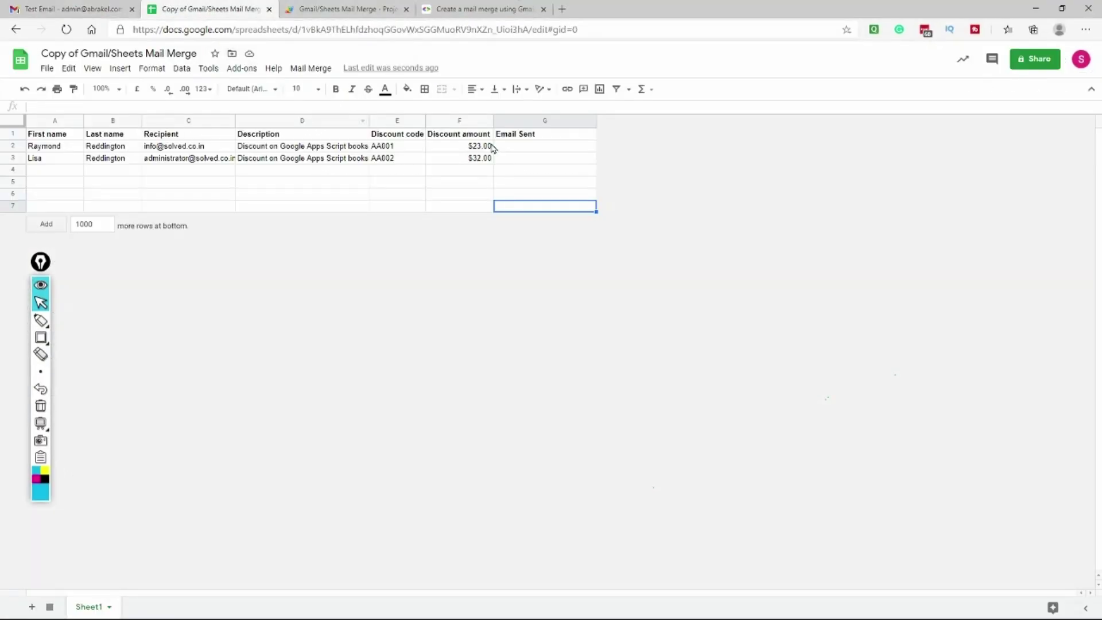
left_click_drag(507, 151, 517, 171)
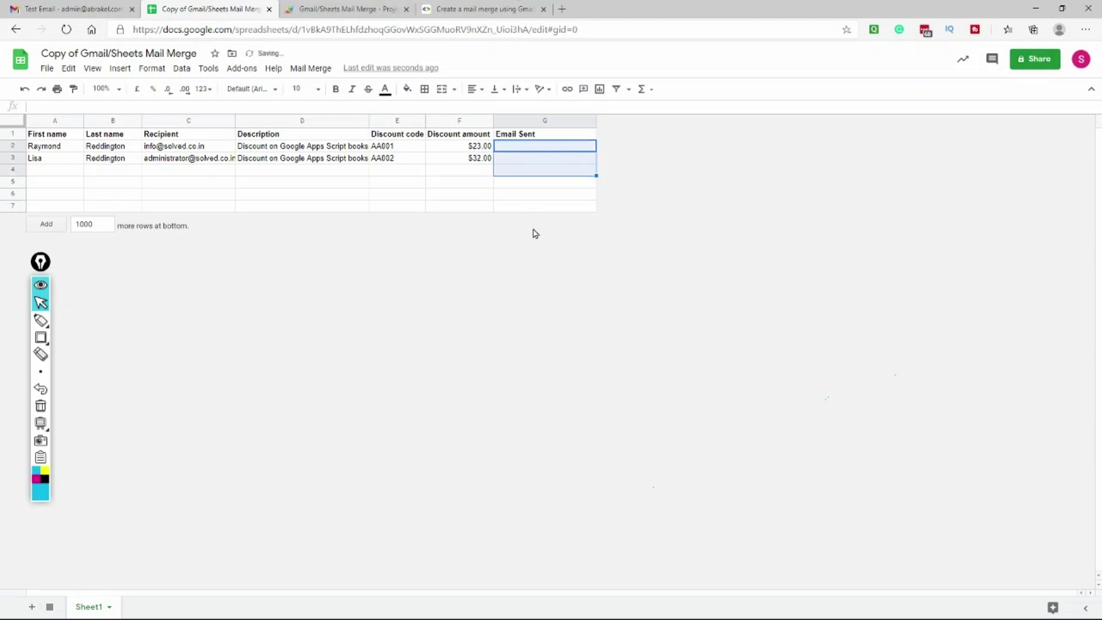
left_click(495, 195)
left_click(311, 68)
left_click(319, 92)
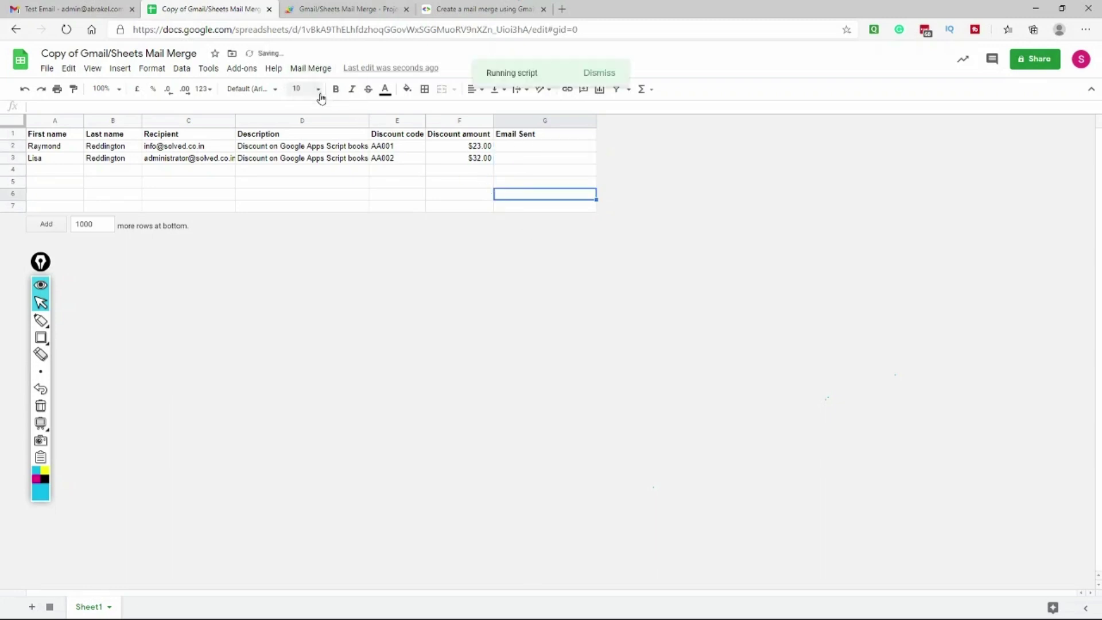
key("ctrl+v")
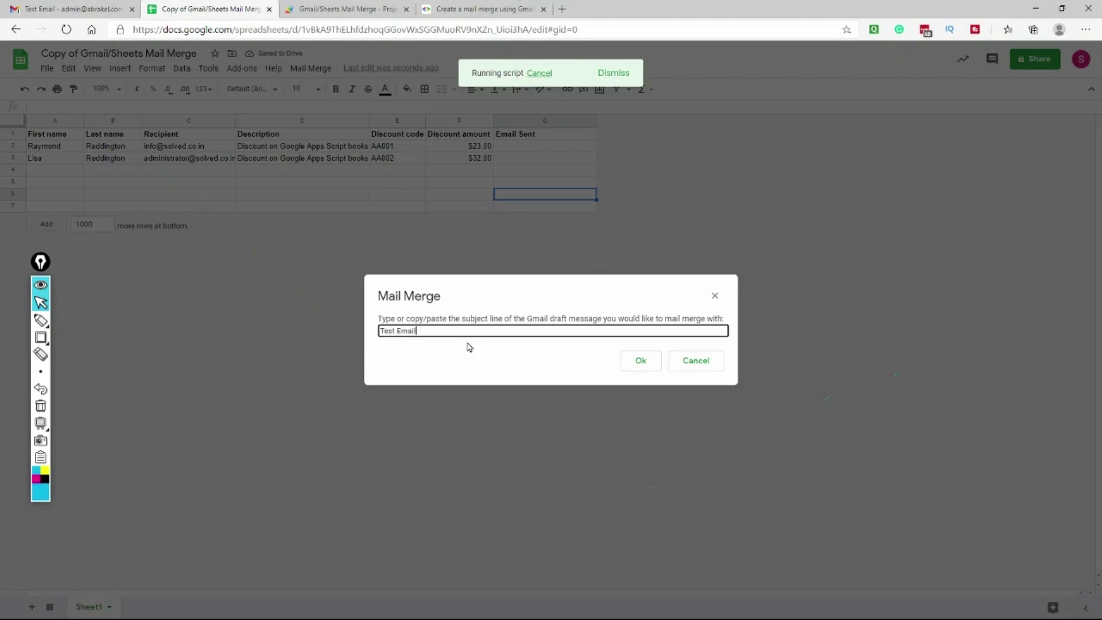
left_click(639, 366)
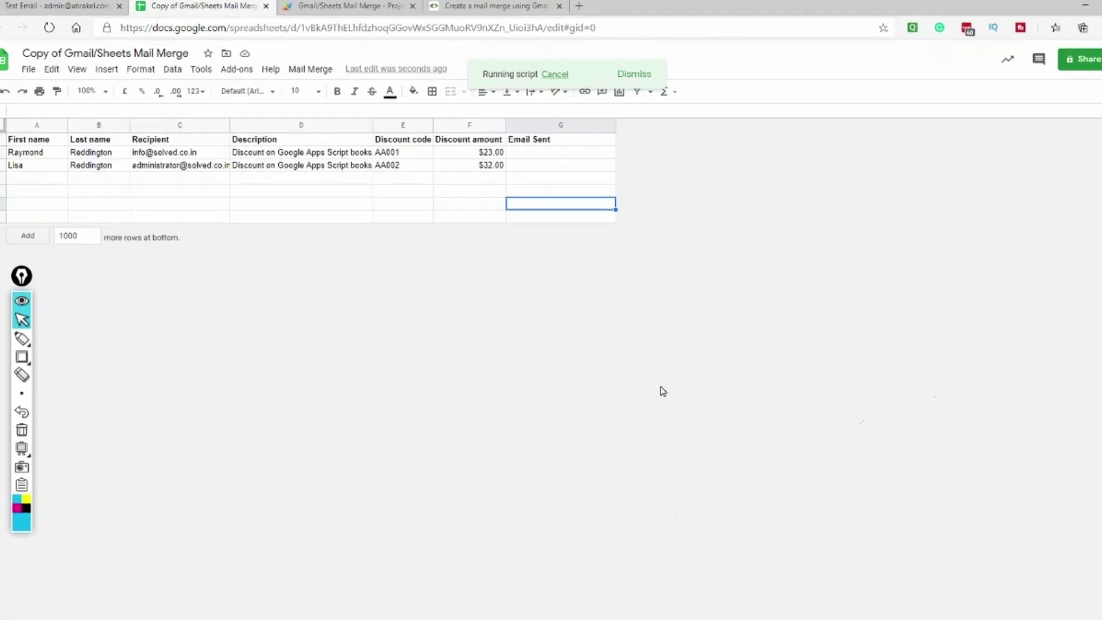
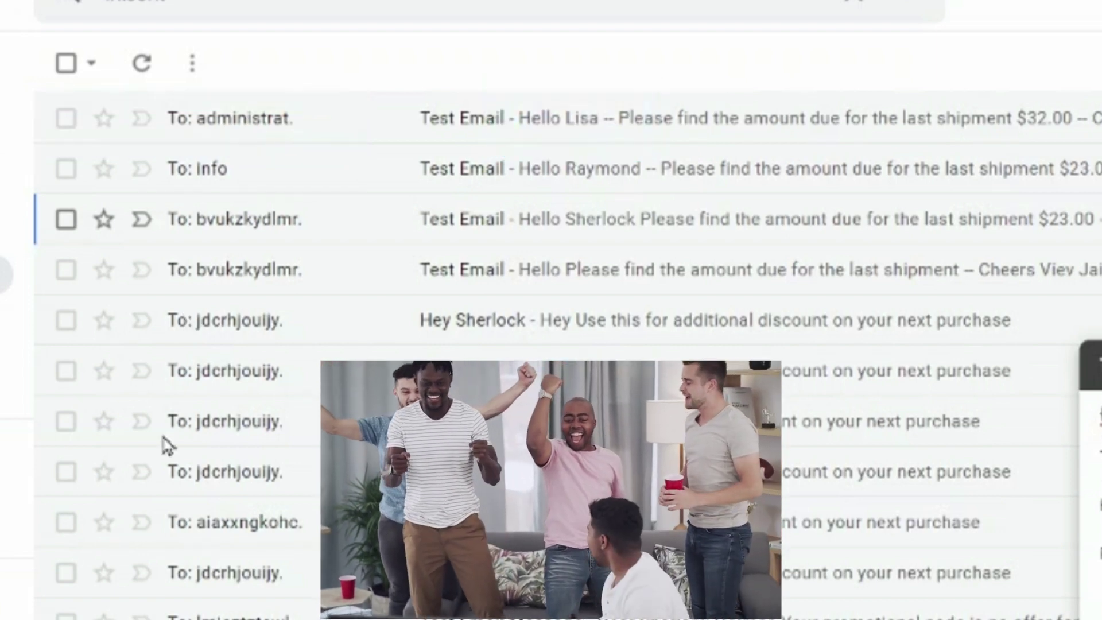
- Open the two newest sent Test Email messages in Gmail and check their first names and amounts
left_click(197, 163)
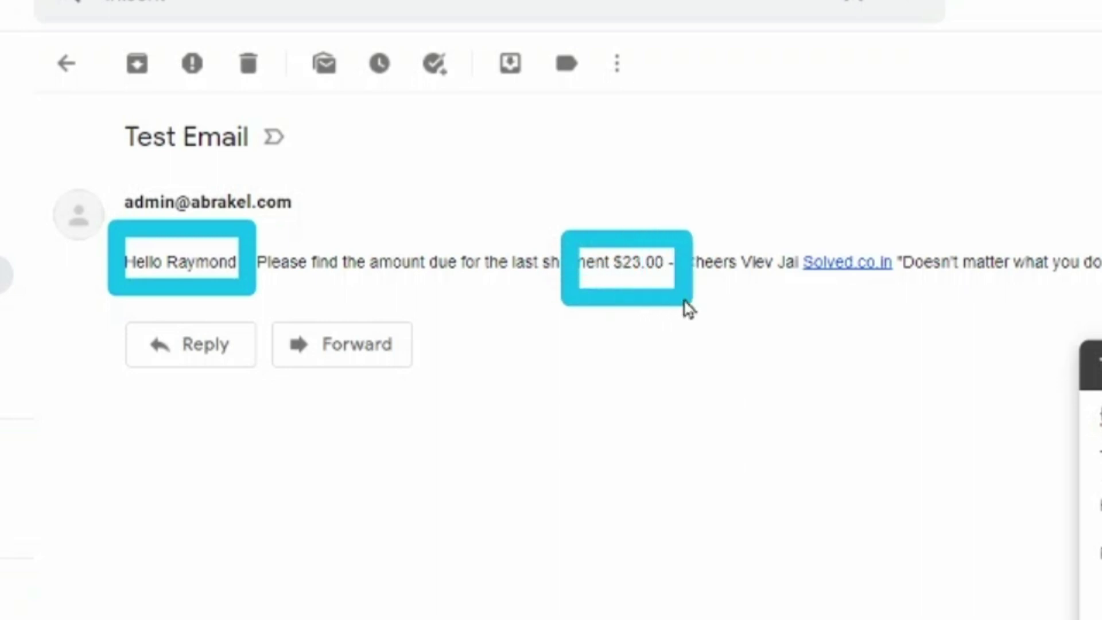
left_click(66, 63)
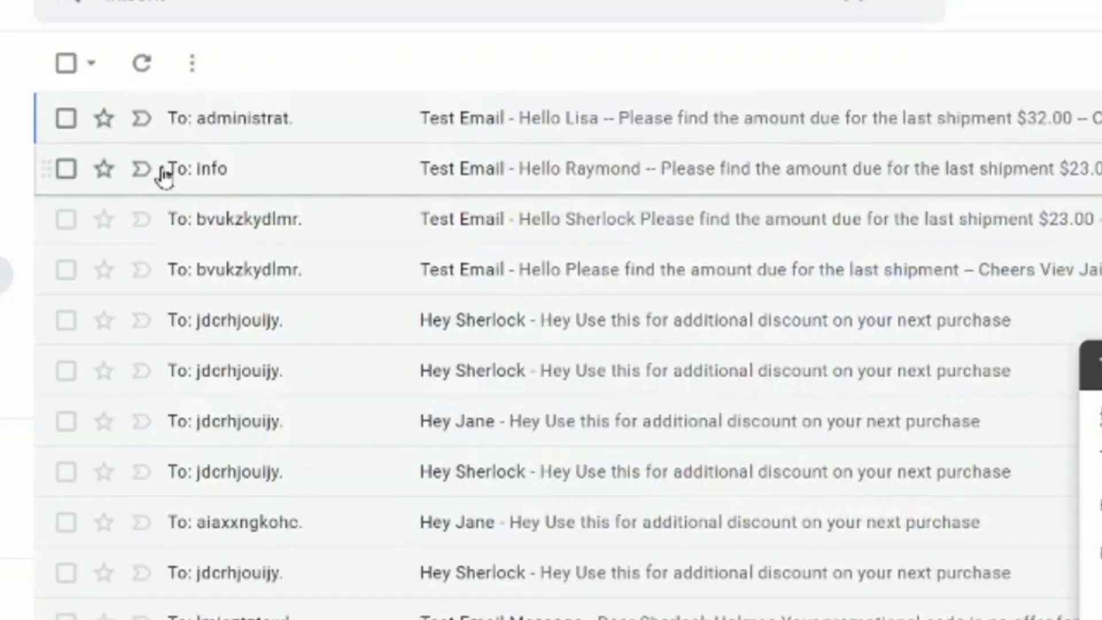
left_click(279, 127)
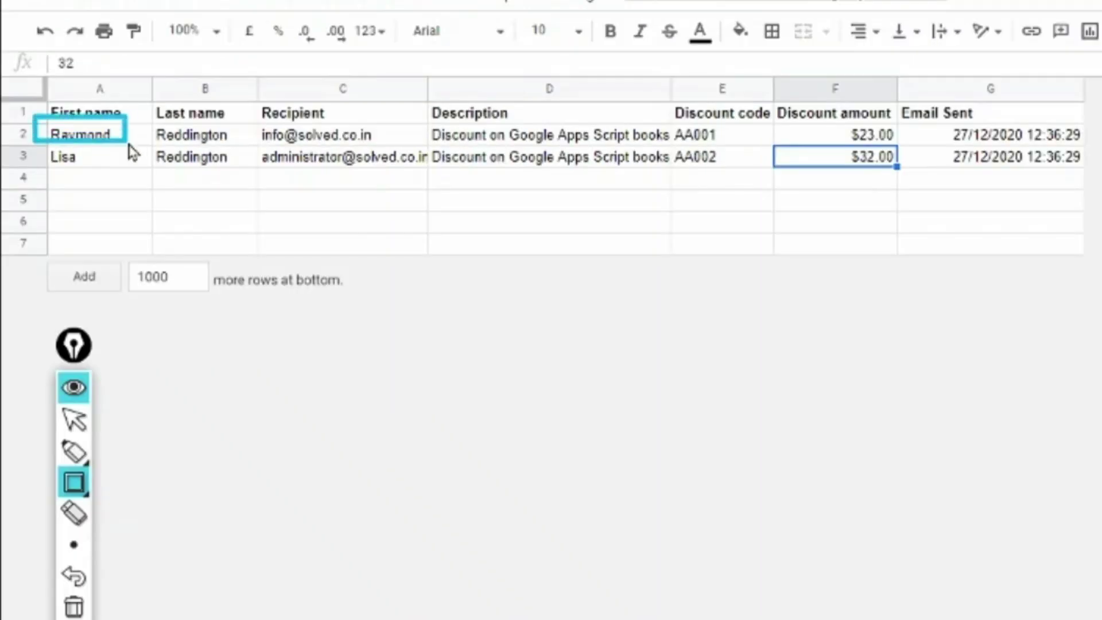
- Outline the first names and discount amounts in rows 2 and 3 of the sheet, clear the outlines and return to Gmail's sent mail
left_click_drag(130, 146, 146, 146)
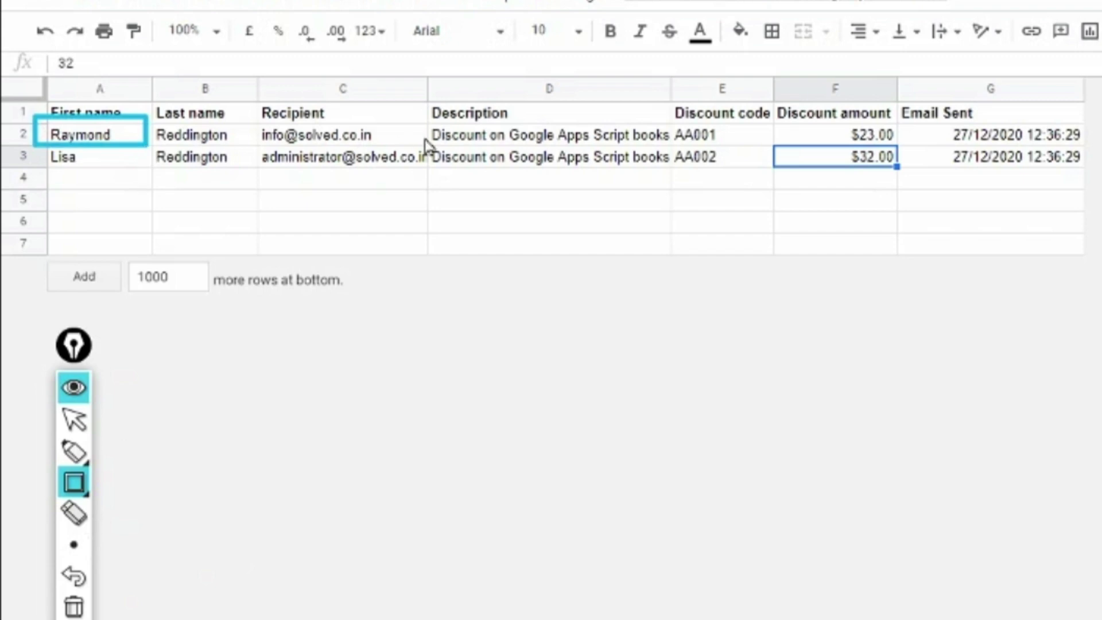
left_click_drag(808, 110, 911, 148)
left_click_drag(75, 188, 32, 141)
left_click_drag(883, 200, 831, 150)
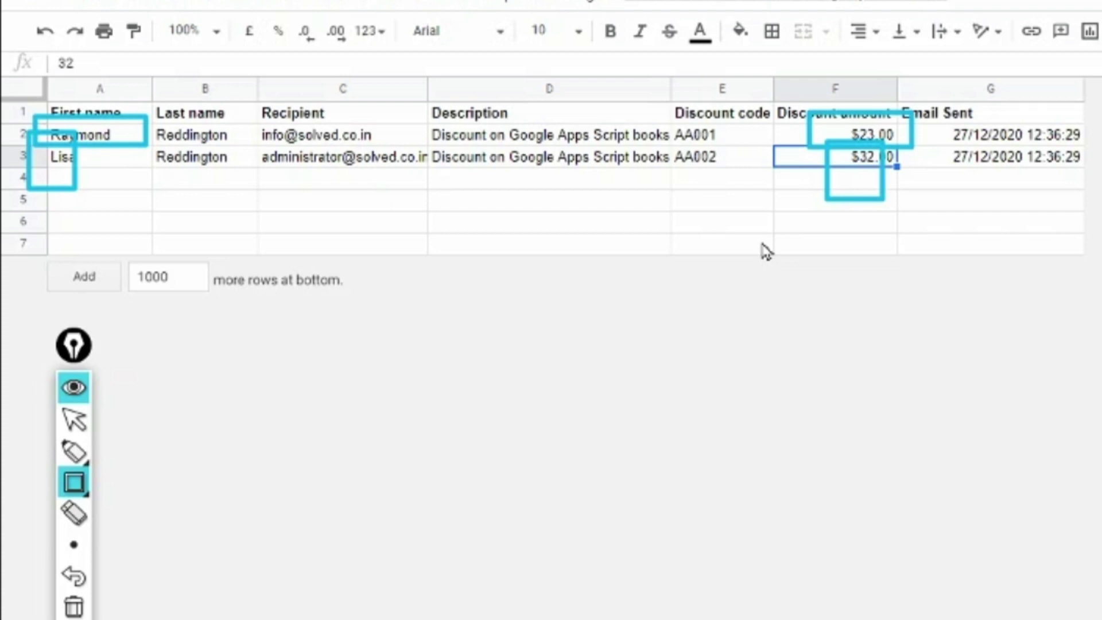
left_click(73, 607)
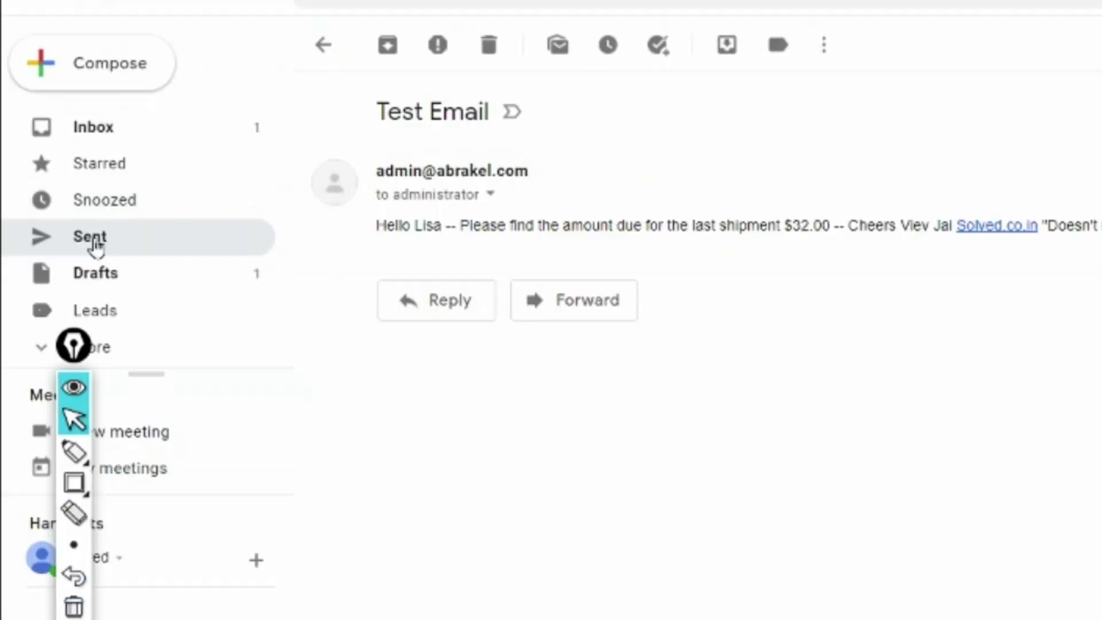
left_click(160, 237)
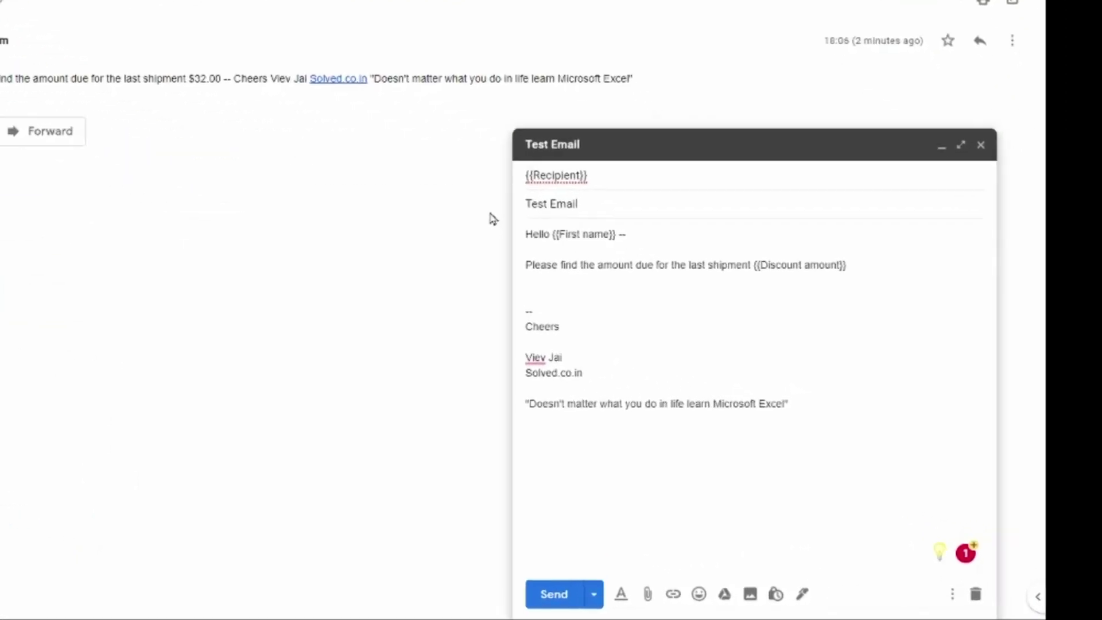
- Outline the greeting, amount line, blank line and signature in the Test Email draft, plus the one-line body of the sent message
left_click_drag(664, 298, 969, 361)
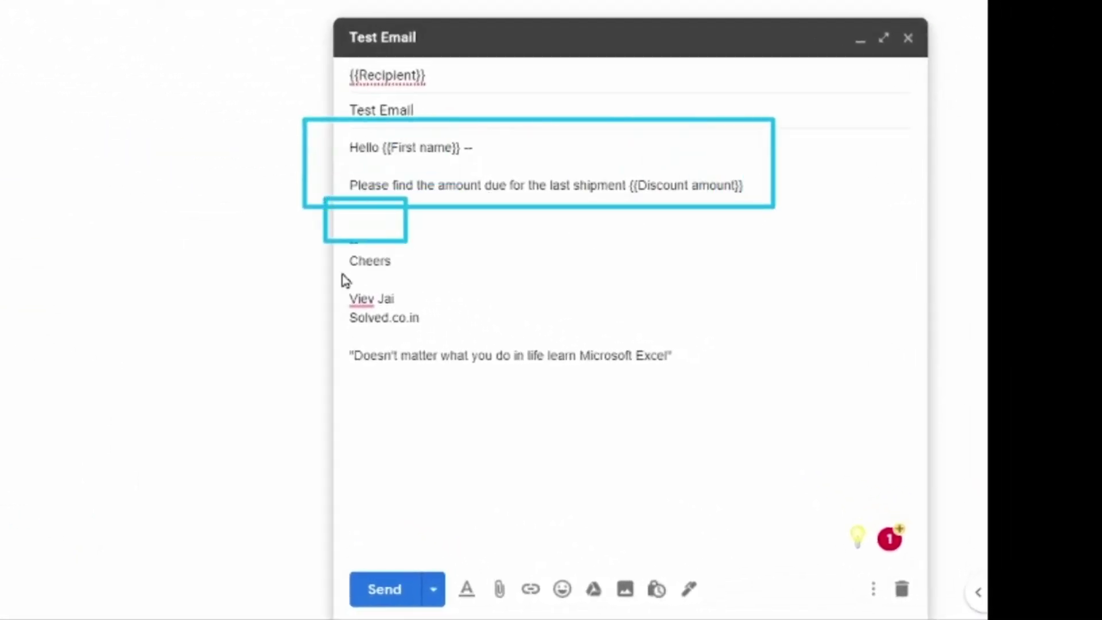
mouse_move(322, 251)
left_mouse_down()
mouse_move(629, 386)
mouse_move(689, 396)
left_mouse_up()
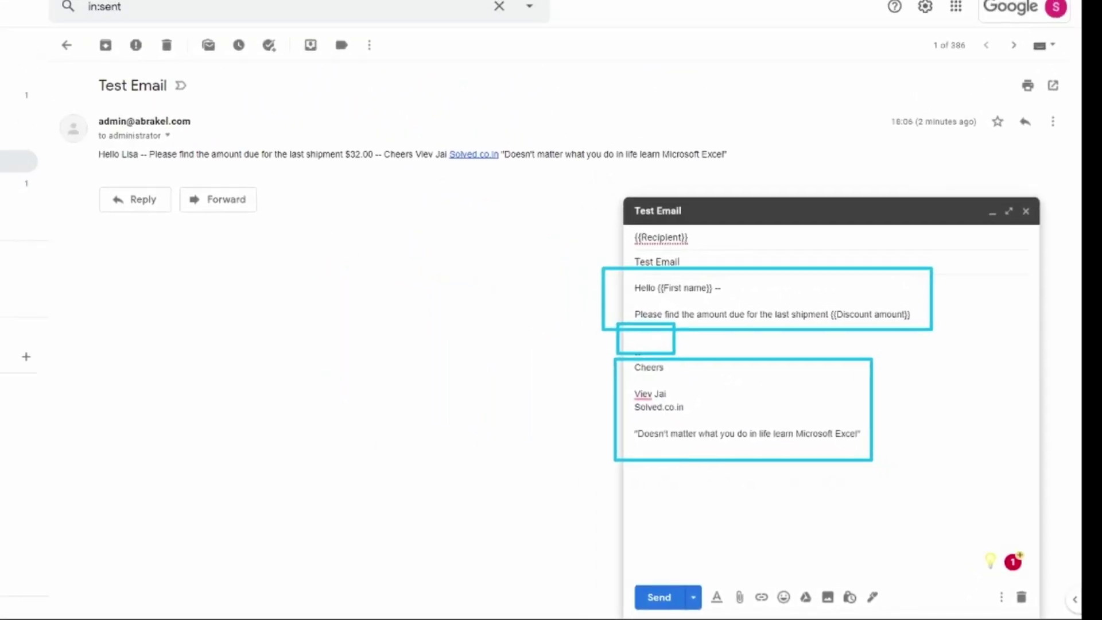
left_click_drag(94, 139, 234, 171)
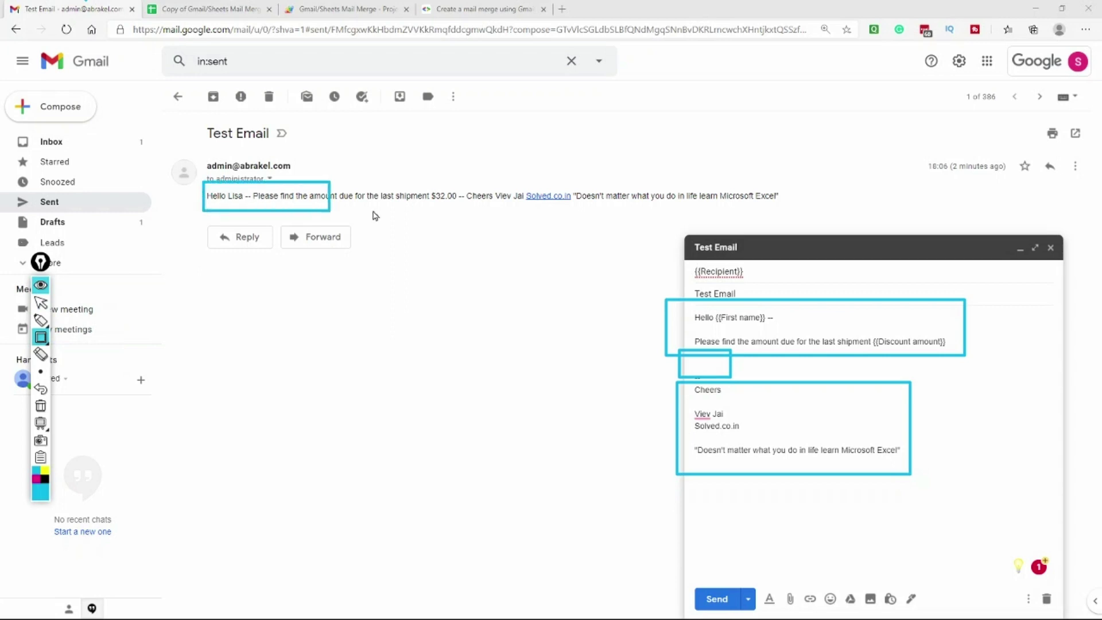
left_click_drag(375, 216, 801, 209)
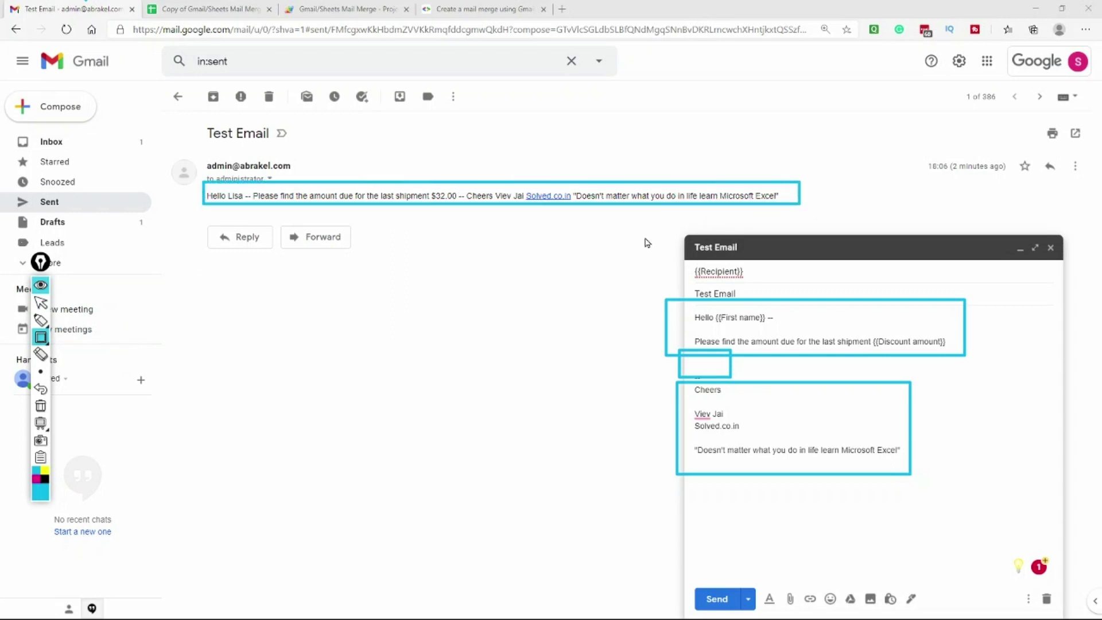
- Switch to the mail merge spreadsheet and open its script editor
key("ctrl+Tab")
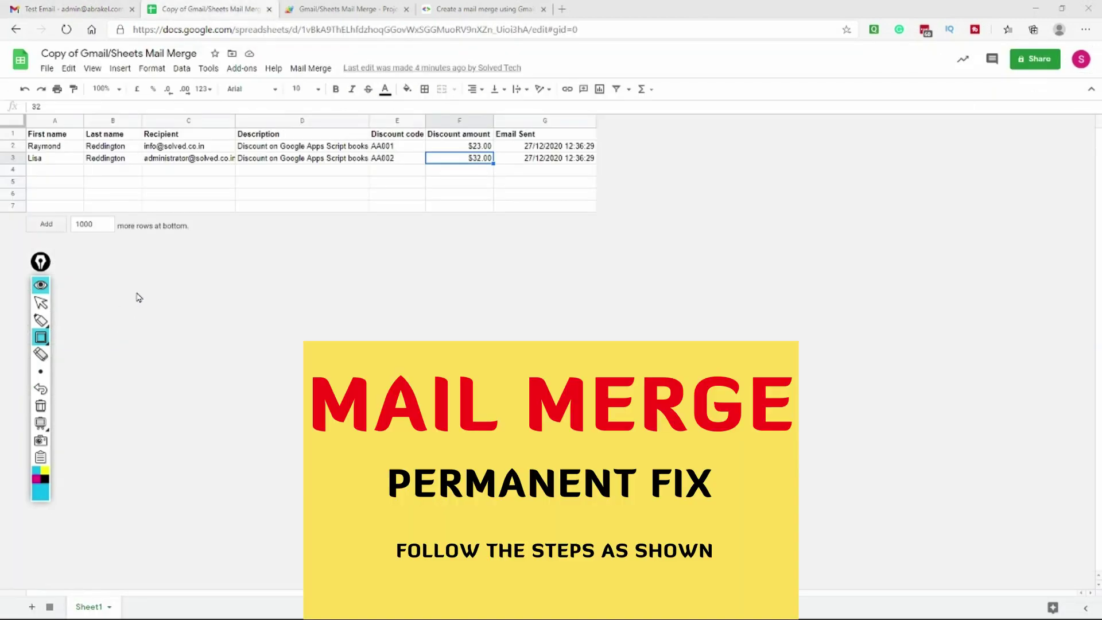
mouse_move(34, 44)
left_mouse_down()
mouse_move(227, 86)
mouse_move(237, 76)
left_mouse_up()
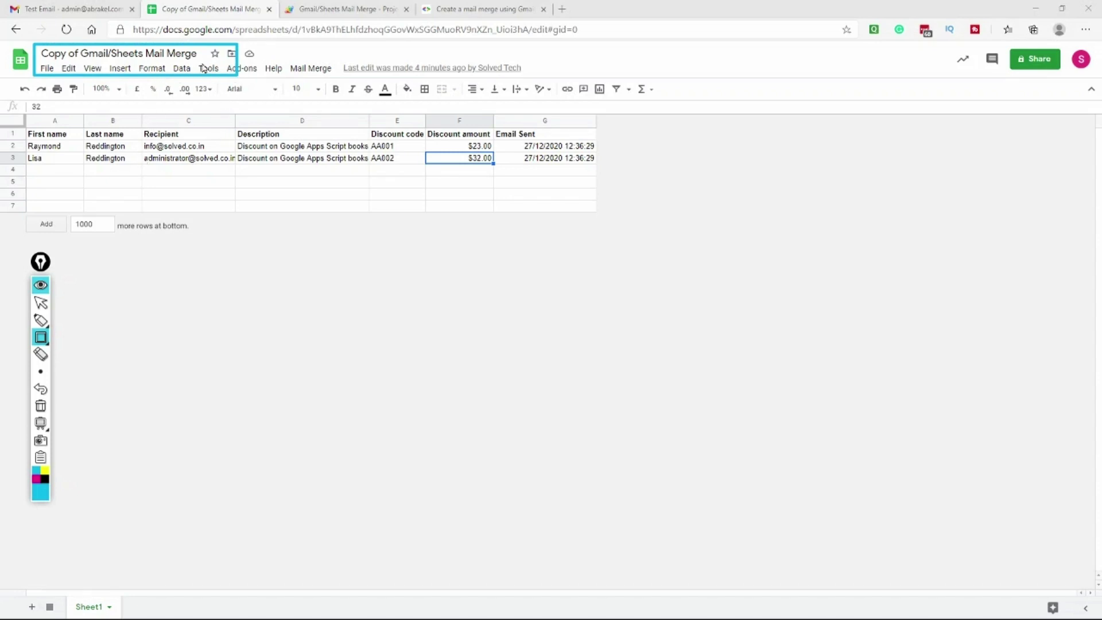
left_click(40, 389)
left_click_drag(181, 54, 241, 96)
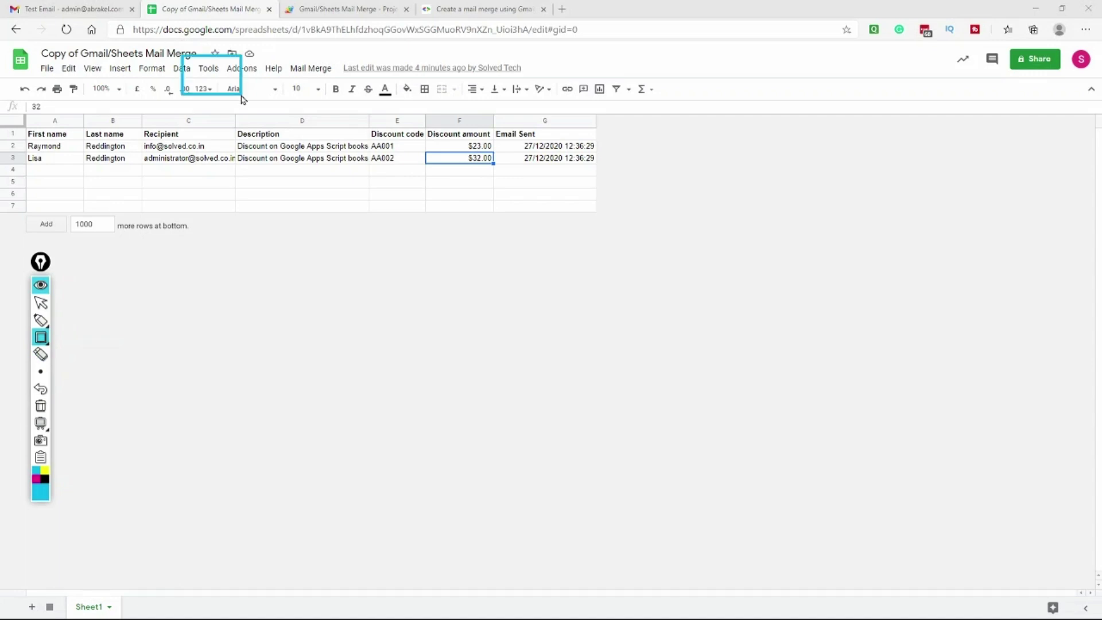
left_click(40, 302)
left_click(209, 68)
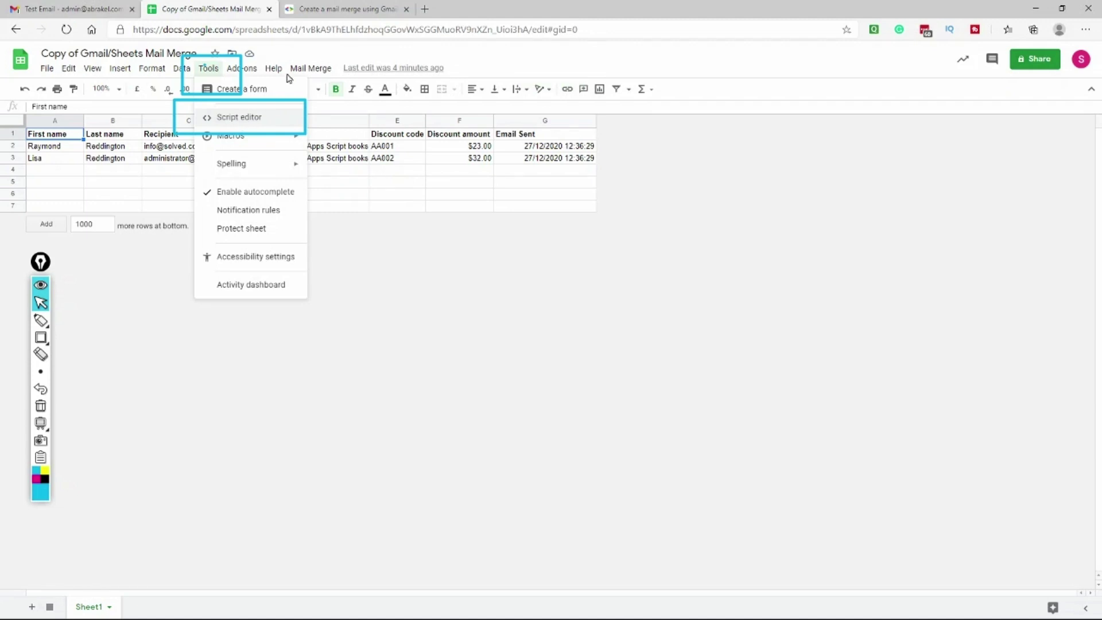
left_click(222, 117)
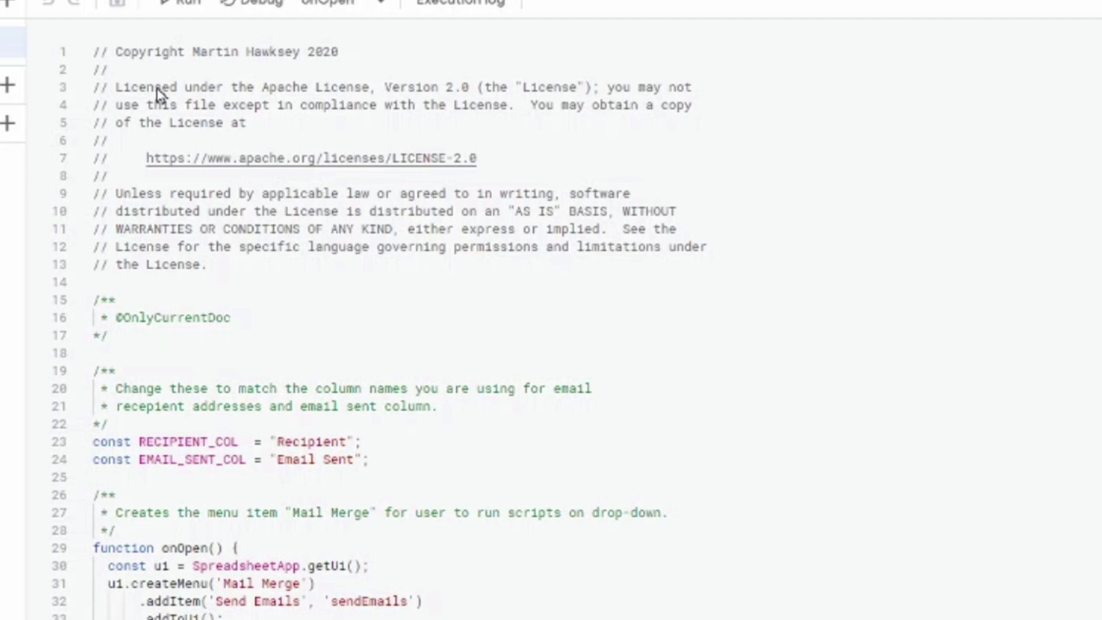
- Change GmailApp to MailApp in the sendEmail call on line 90 of Code.gs
double_click(101, 52)
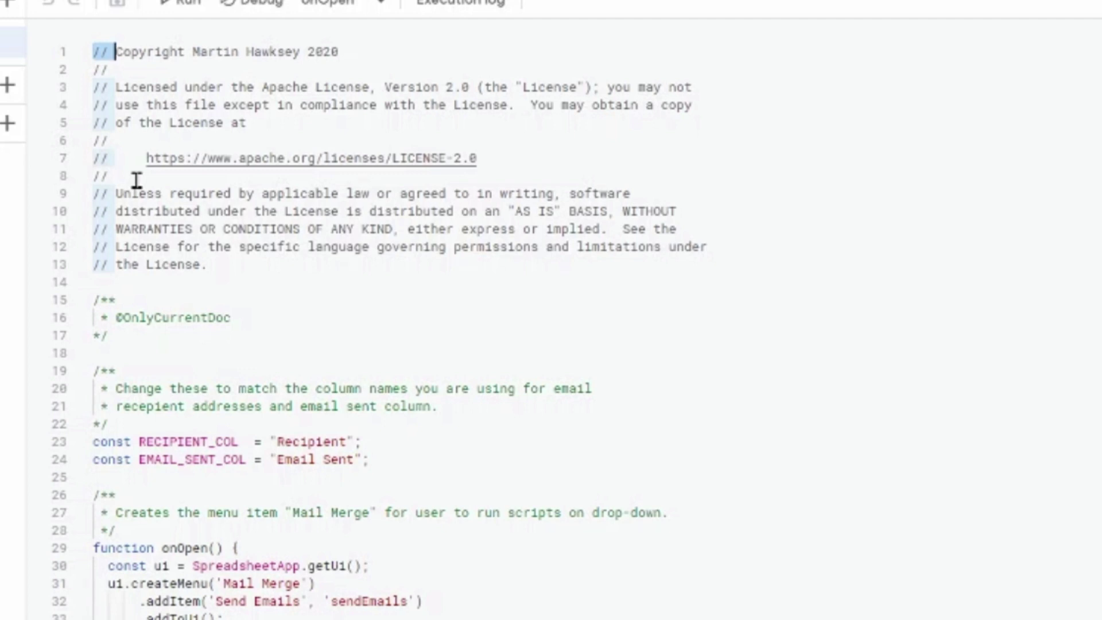
scroll(259, 197, "down", 8)
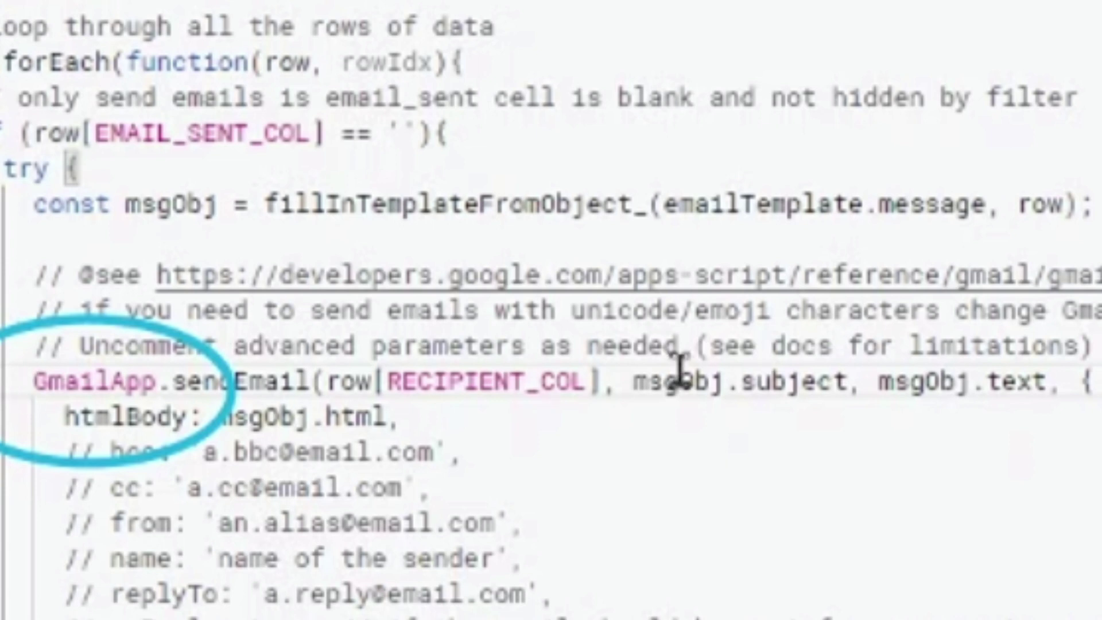
left_click(42, 383)
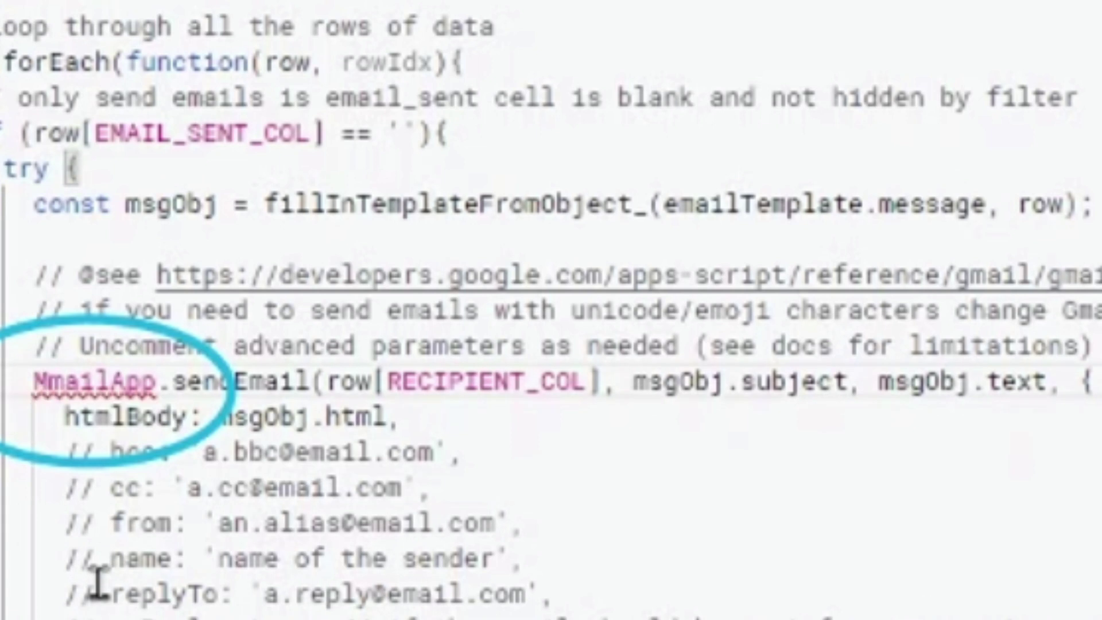
key("Delete")
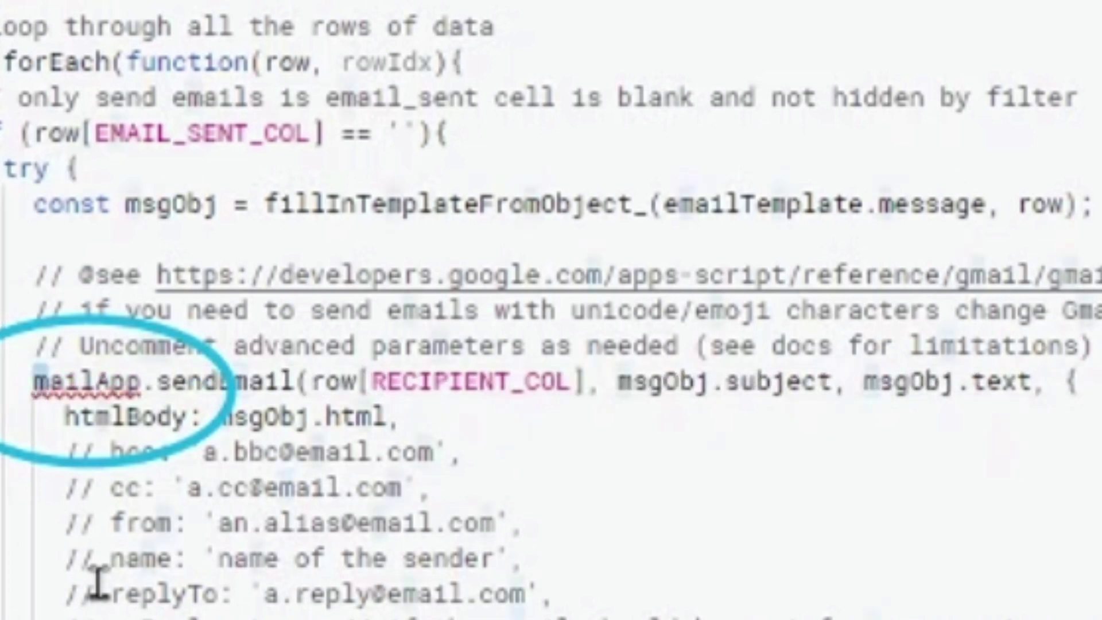
type("M")
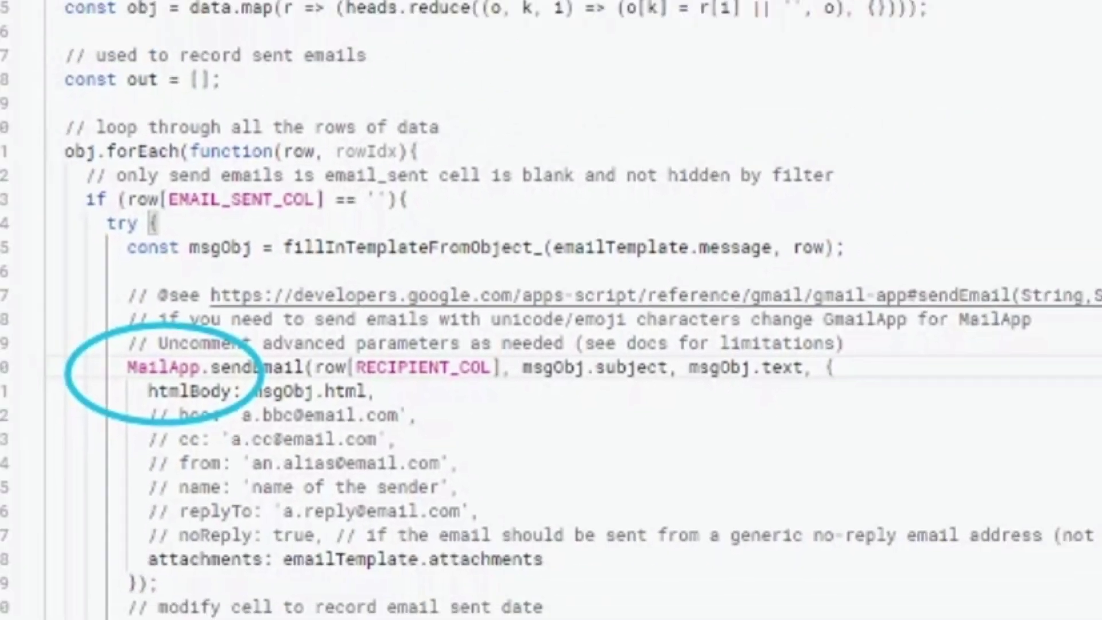
- Run the onOpen function of the mail merge script, circle its execution log and clear the drawn markings
left_click_drag(229, 68, 293, 132)
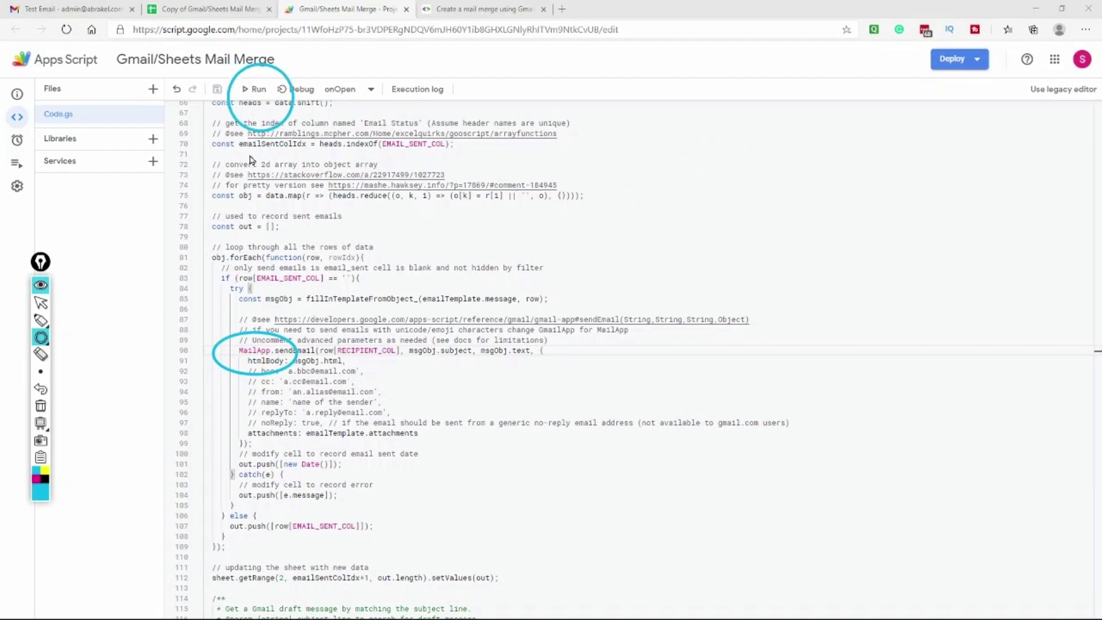
left_click(41, 303)
key("ctrl+r")
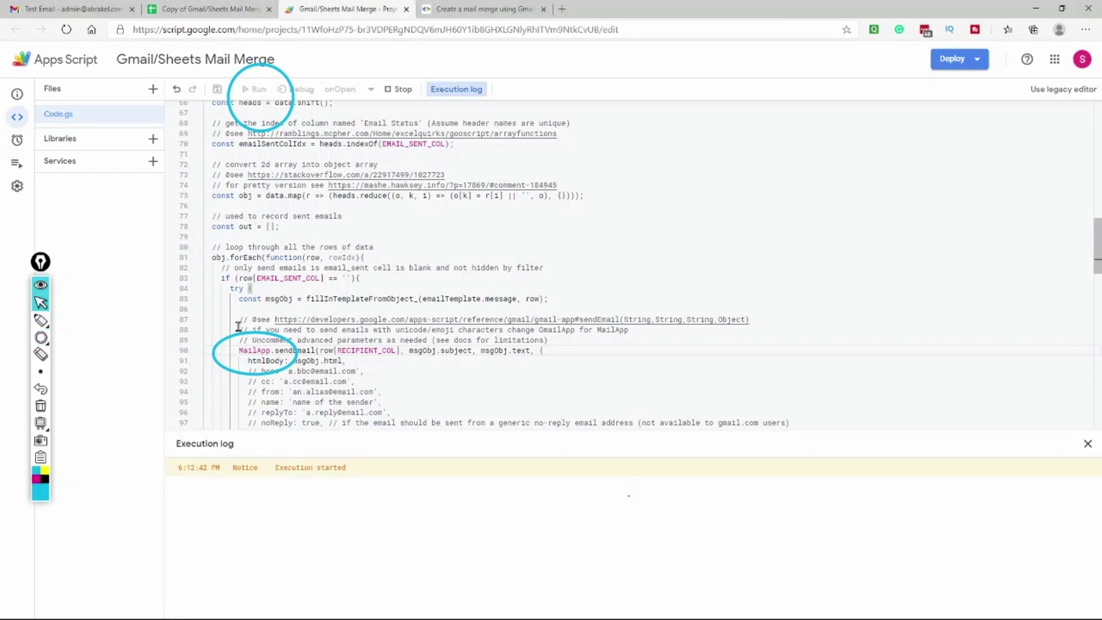
left_click(40, 337)
mouse_move(100, 405)
left_mouse_down()
mouse_move(485, 606)
mouse_move(468, 577)
left_mouse_up()
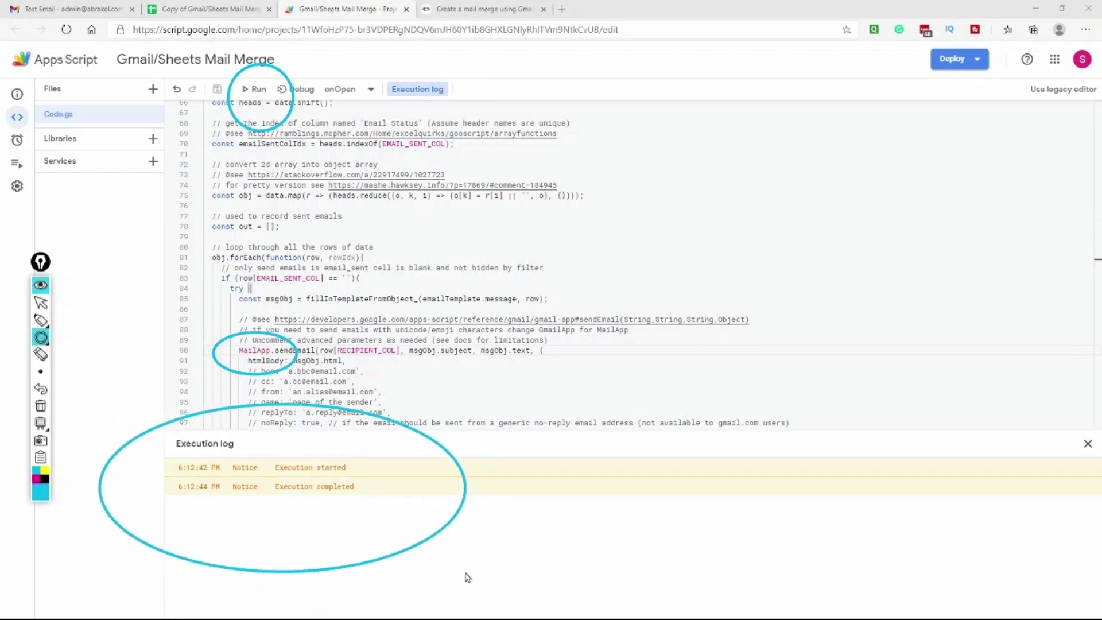
left_click(40, 405)
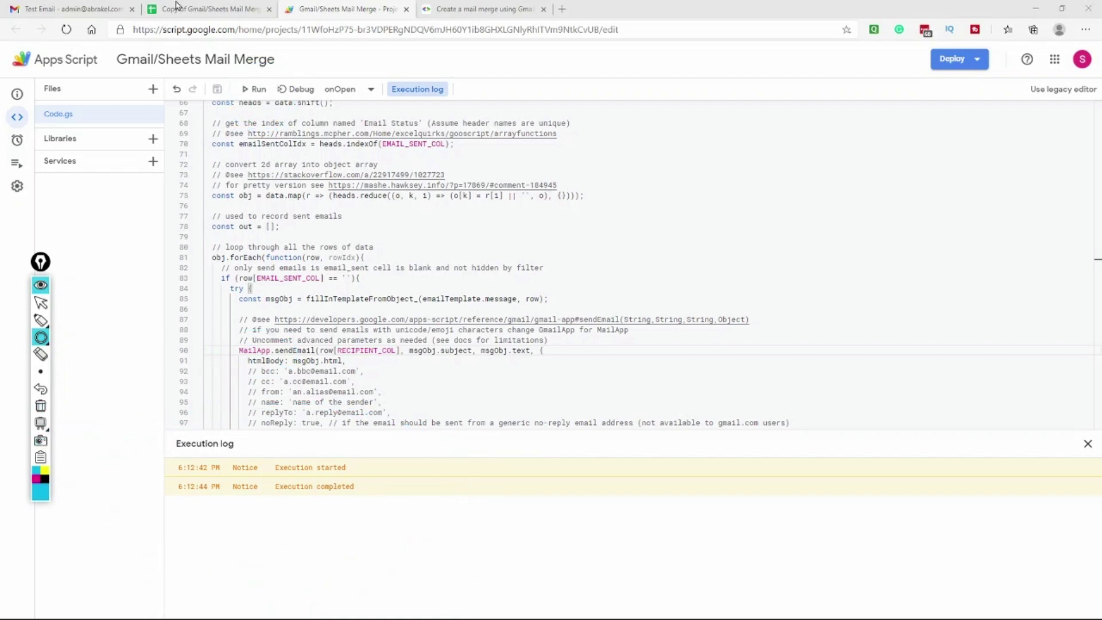
left_click(41, 302)
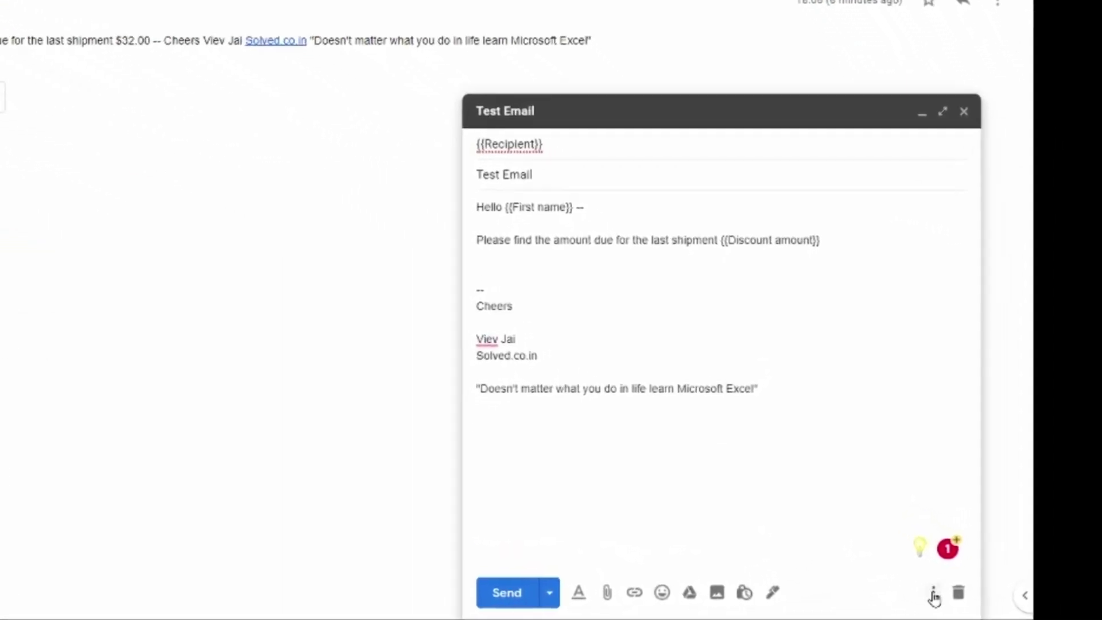
- Turn off plain text mode in the Gmail Test Email draft and make Solved.co.in in the signature a link
left_click(936, 595)
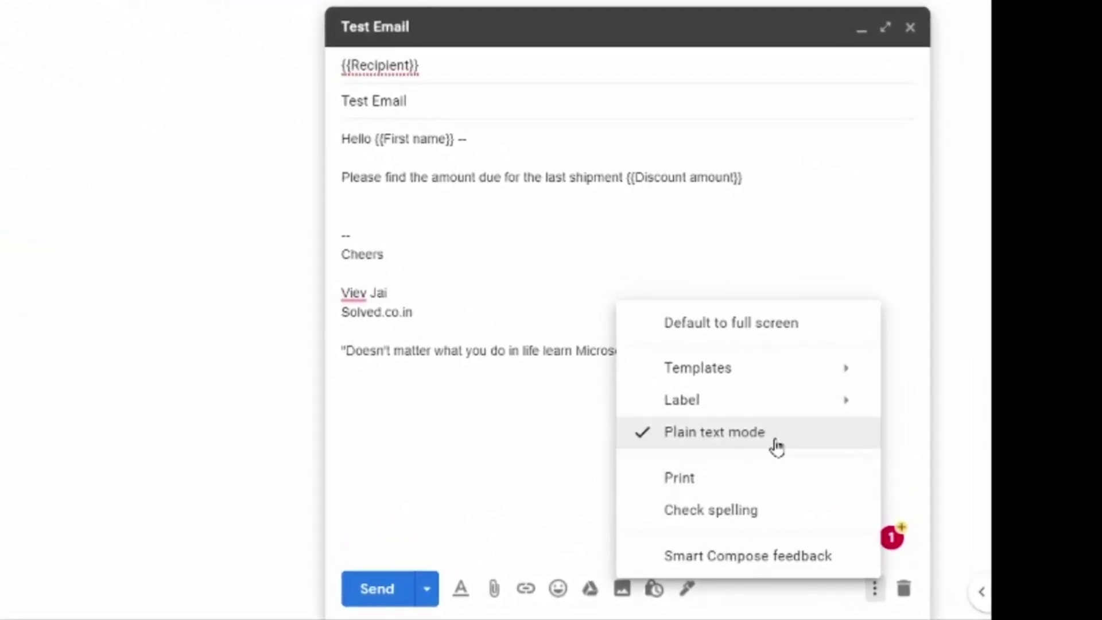
left_click(776, 445)
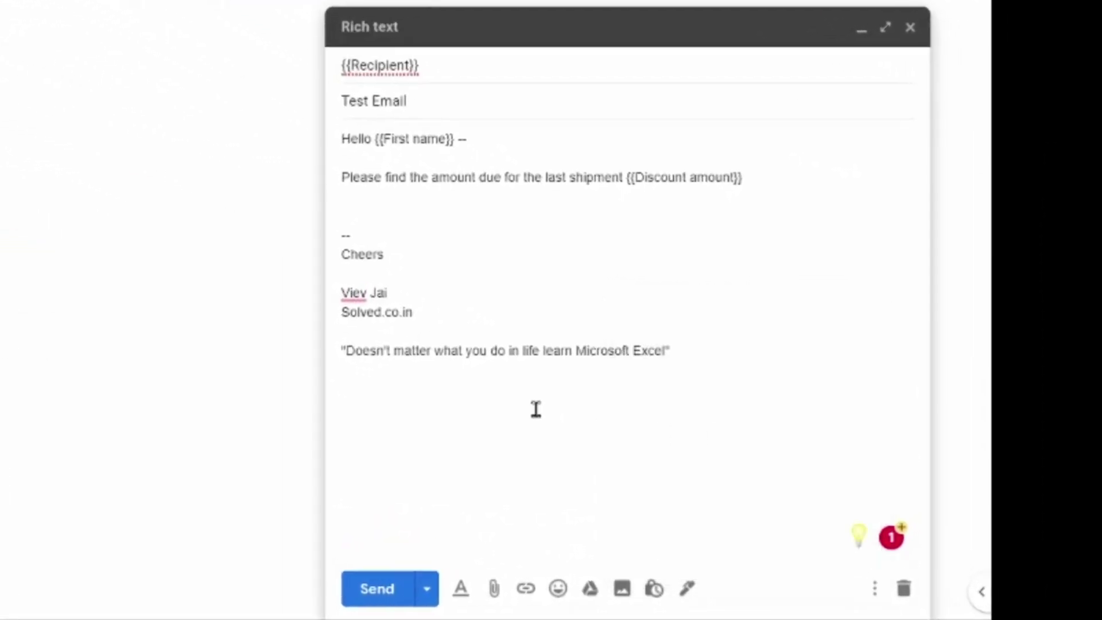
left_click_drag(423, 315, 344, 305)
key("ctrl+k")
left_click(504, 374)
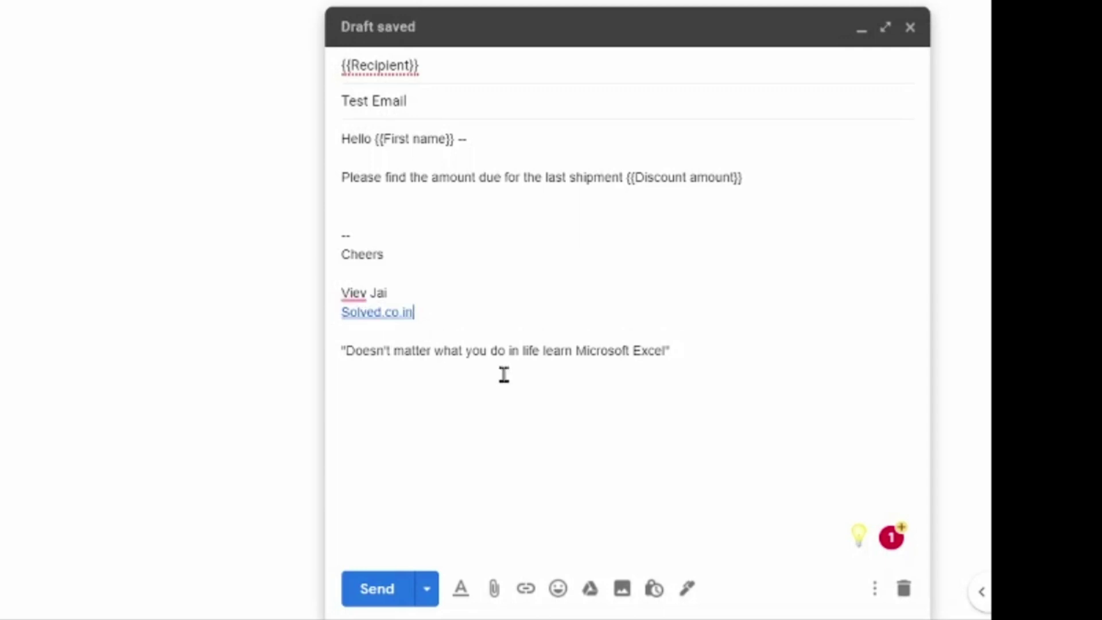
- Make the closing quote about learning Microsoft Excel bold in the Test Email draft
triple_click(436, 354)
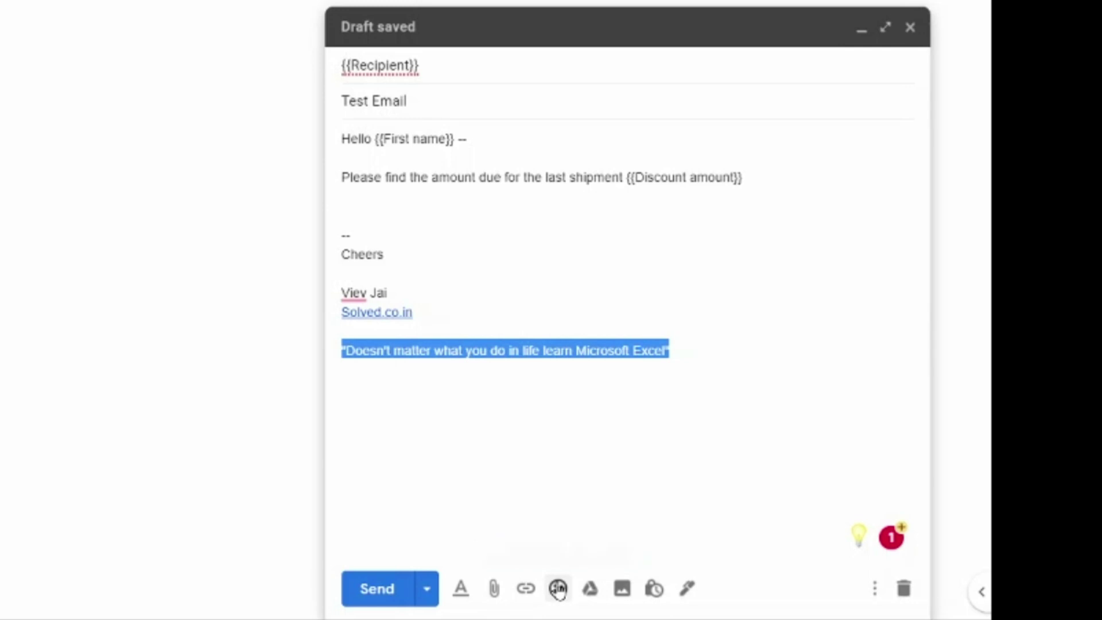
key("ctrl+b")
left_click(414, 201)
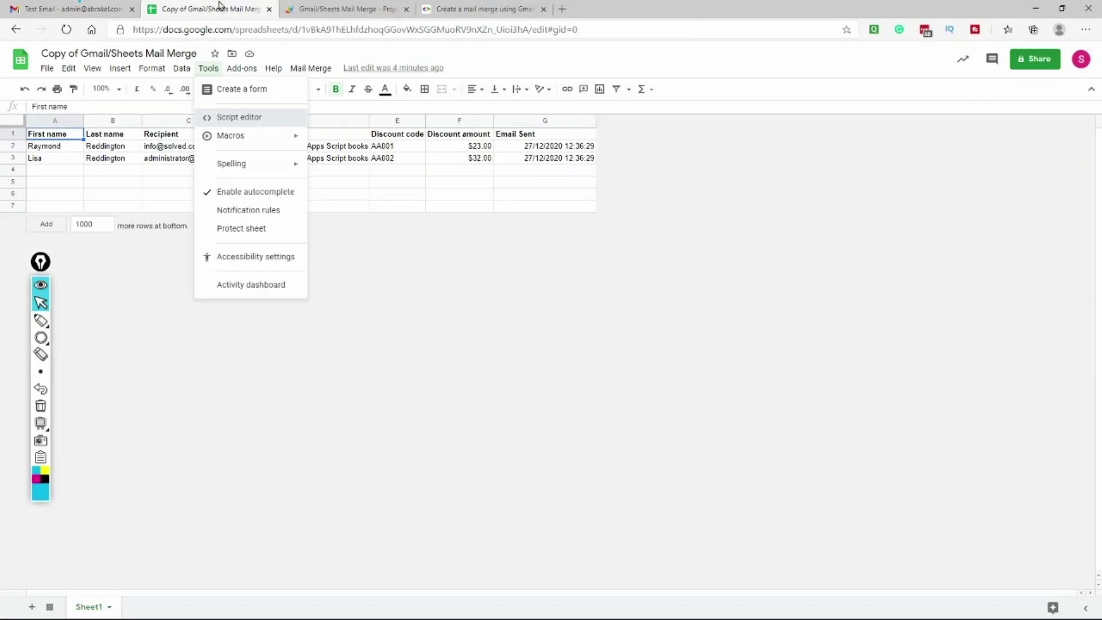
- Clear the Email Sent cells G2:G4 in the spreadsheet and add a bold {{Last name}} marker after {{First name}} in the Gmail draft
key("Escape")
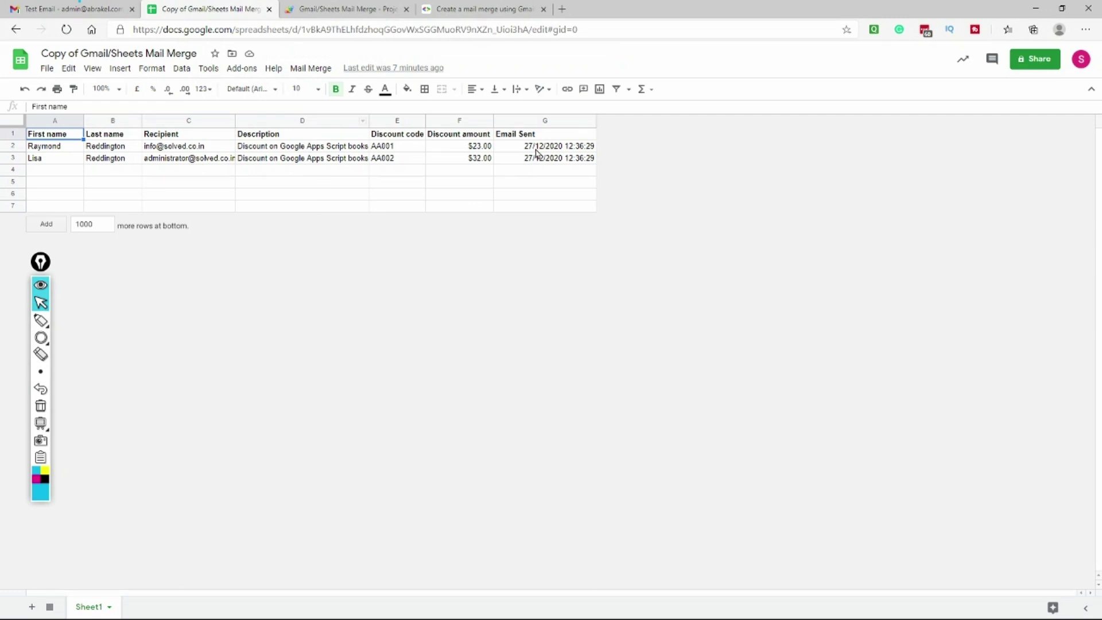
left_click_drag(533, 147, 538, 173)
key("Delete")
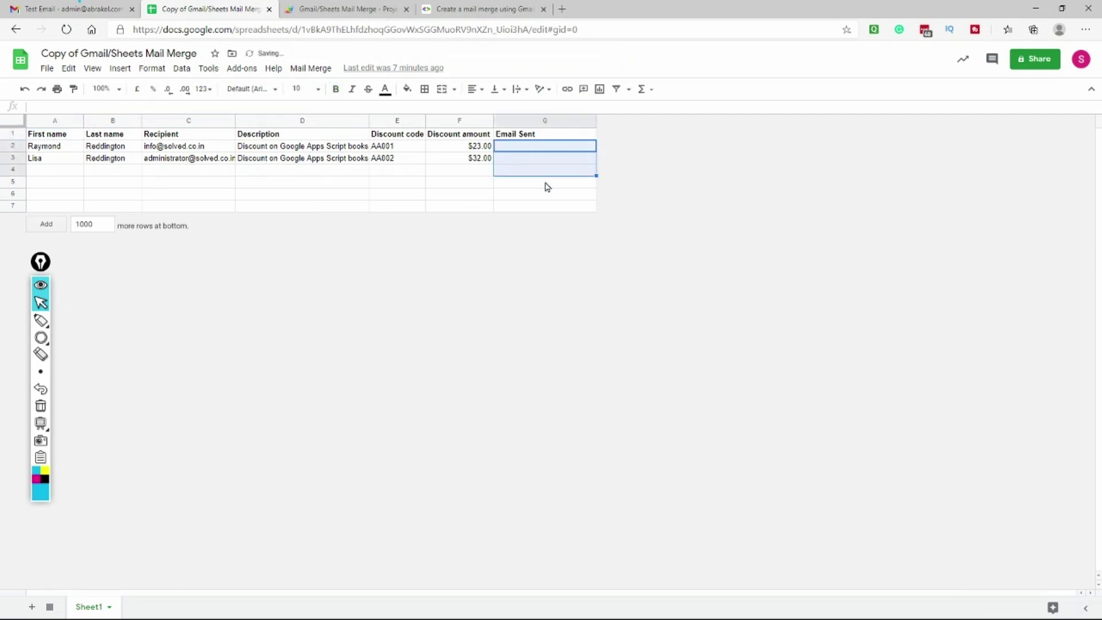
left_click(365, 183)
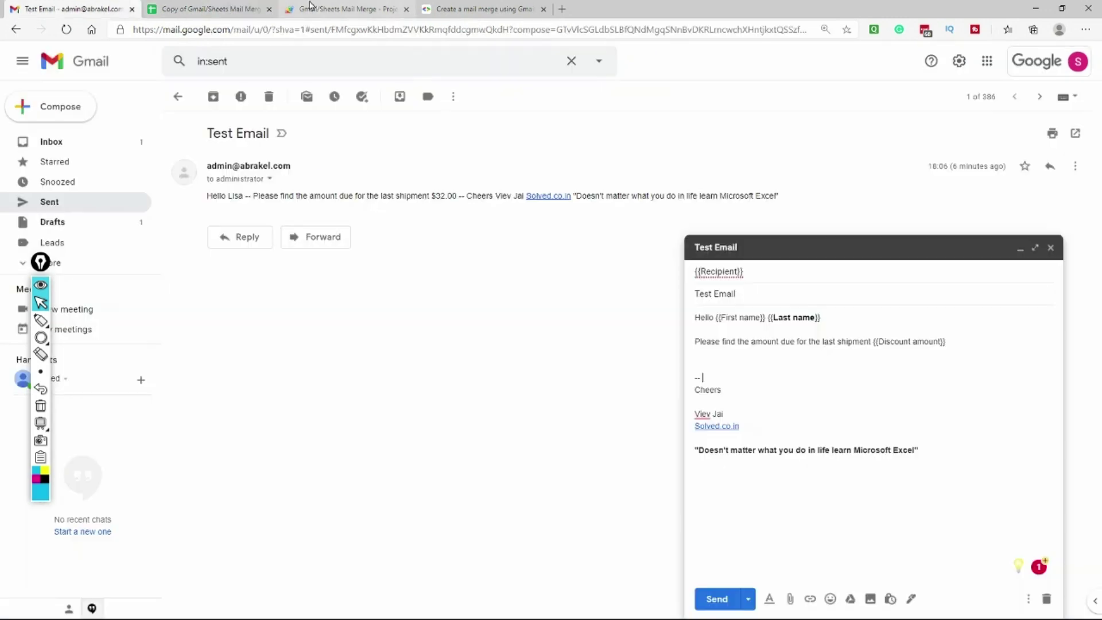
- Send the mail merge from the spreadsheet using the draft with the subject line "Test Email"
key("ctrl+shift+Tab")
left_click(255, 6)
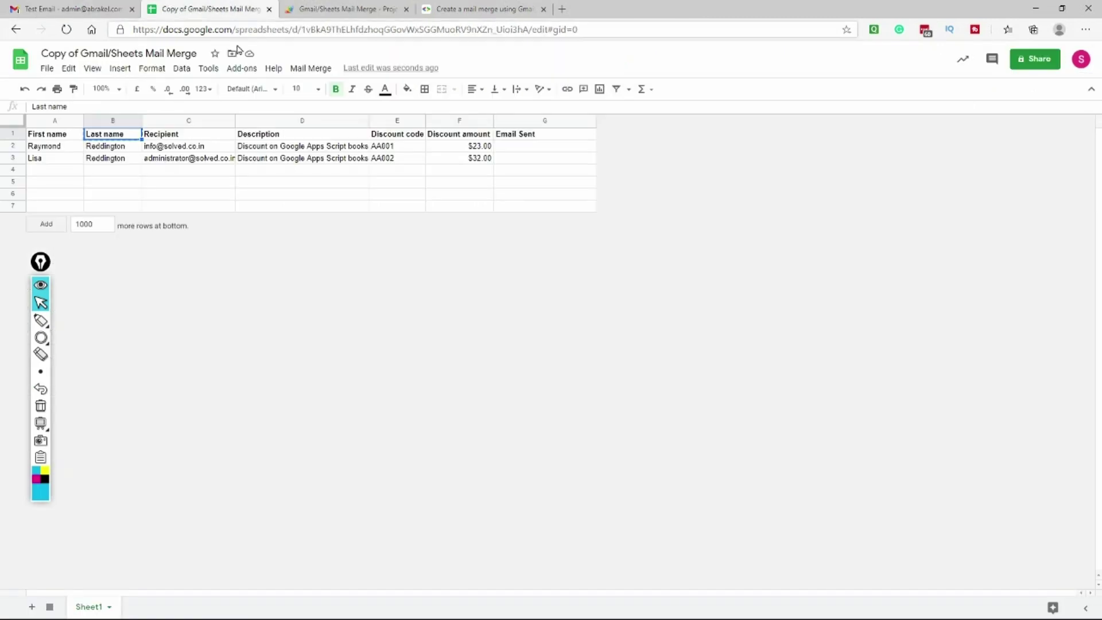
left_click(310, 68)
left_click(318, 88)
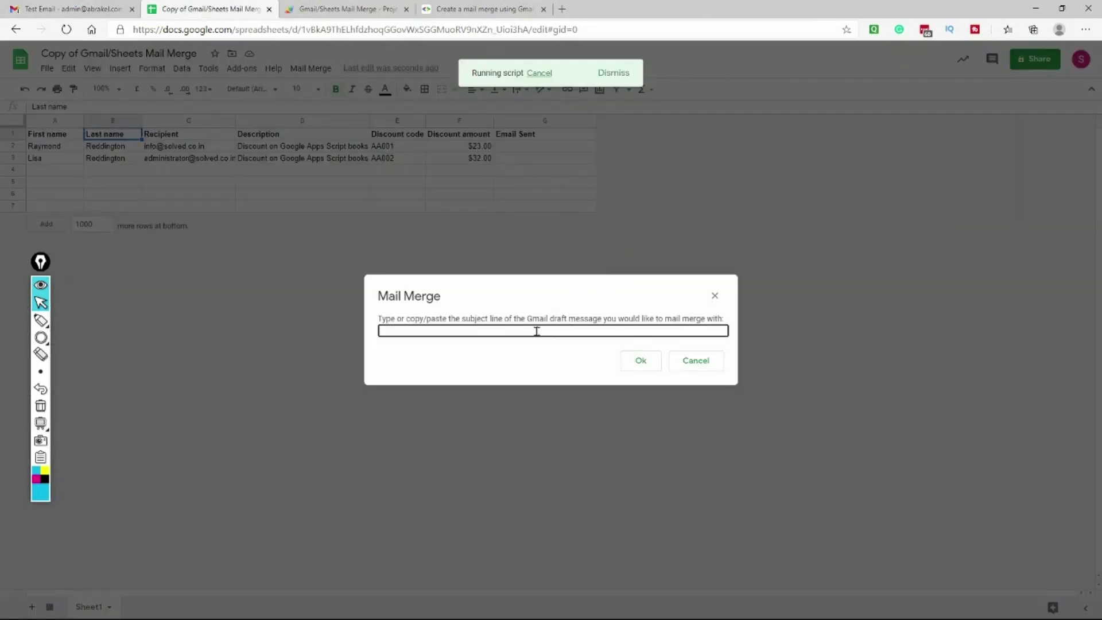
key("super+v")
key("Down")
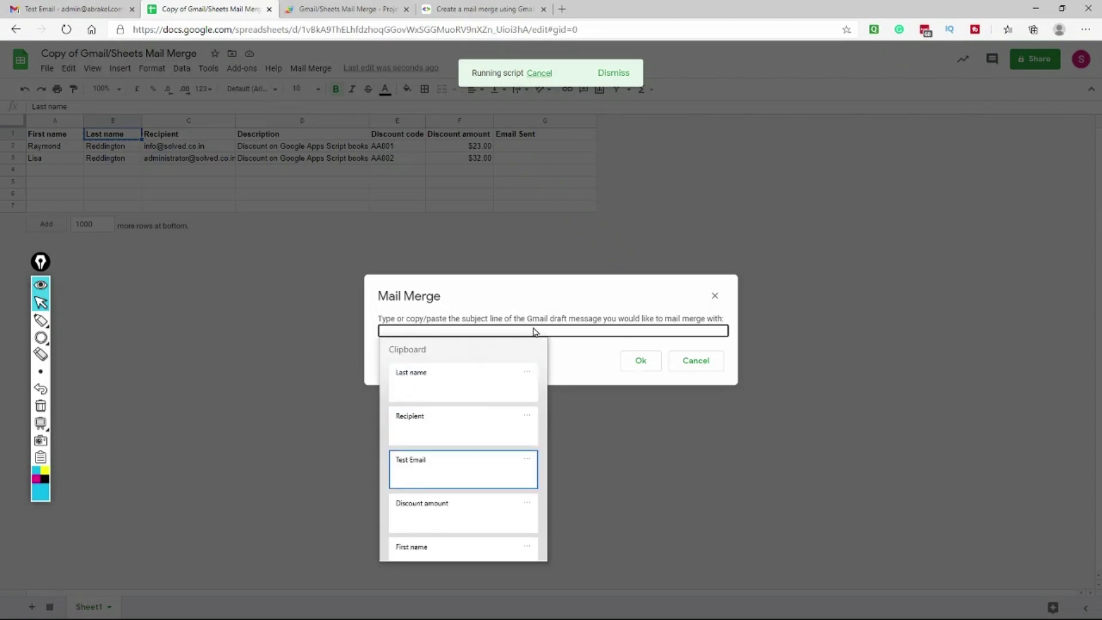
key("Return")
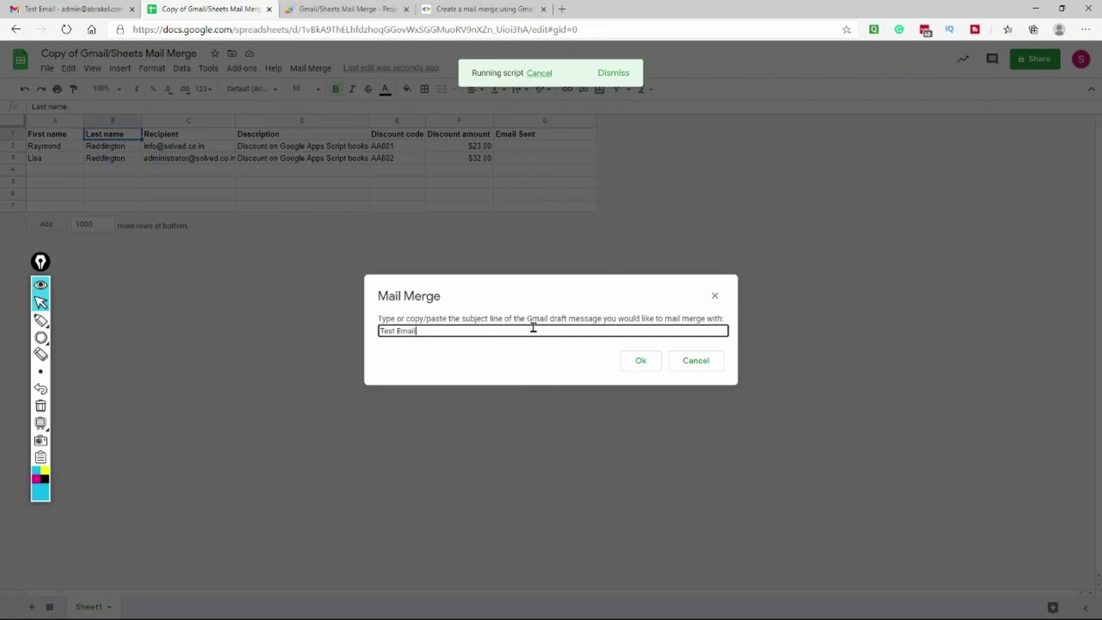
left_click(639, 363)
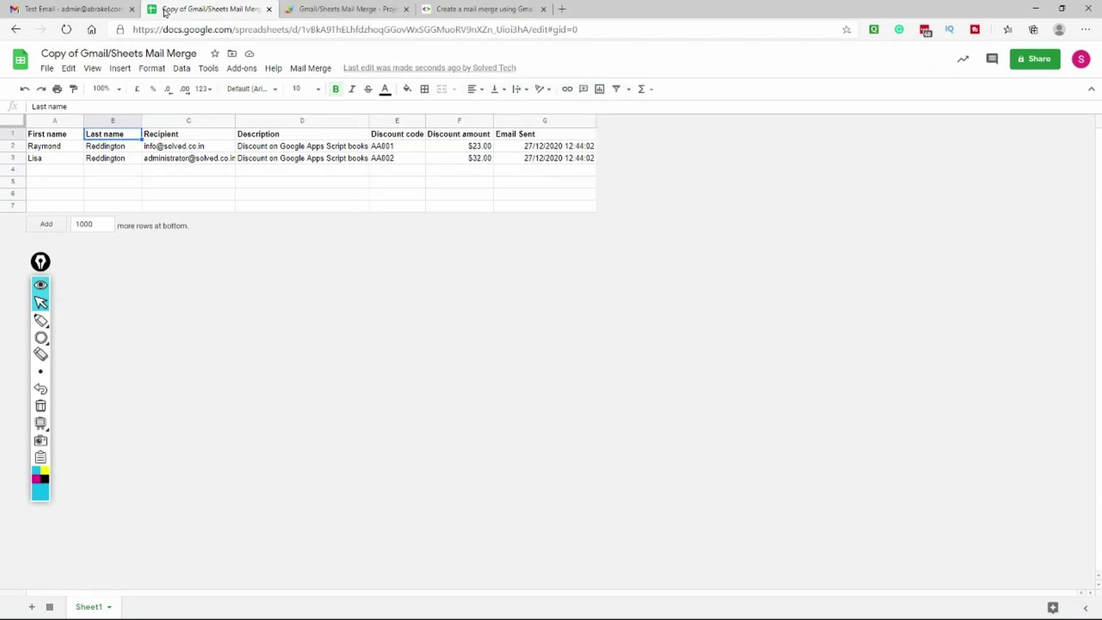
- Open the second conversation in Gmail's sent mail and expand both messages to compare the plain text and rich text formatting
left_click(69, 9)
left_click(61, 206)
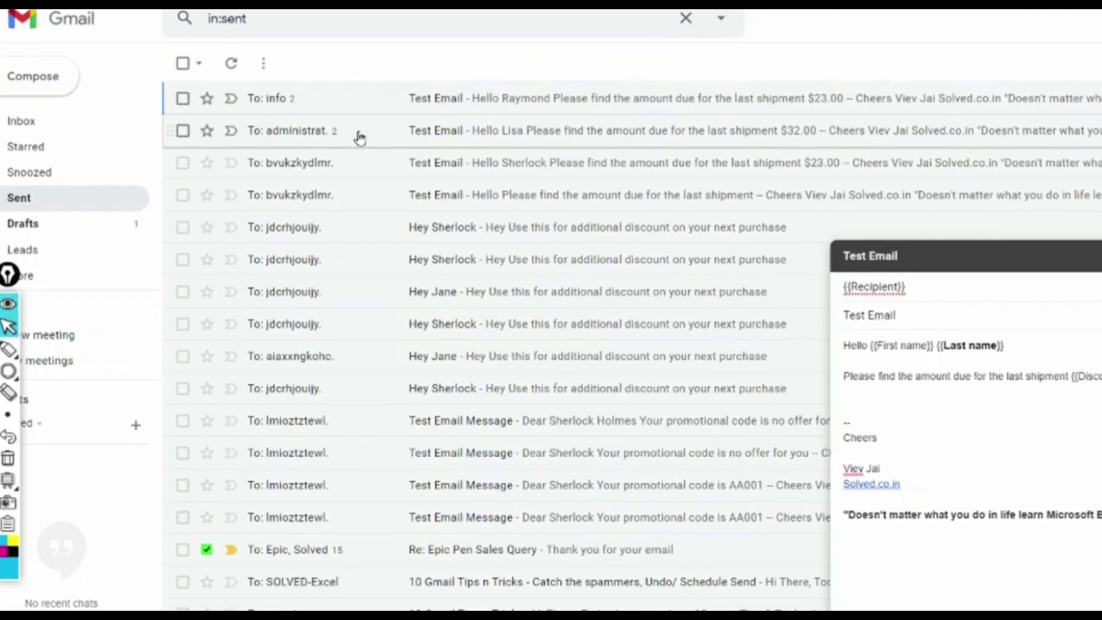
left_click(339, 148)
left_click(247, 303)
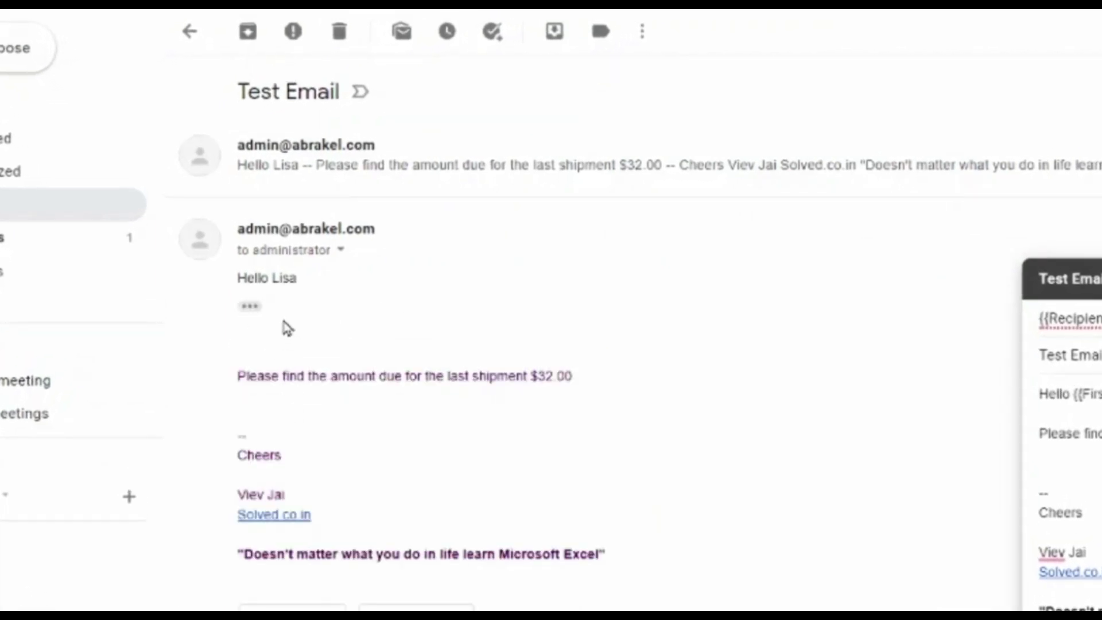
left_click(423, 178)
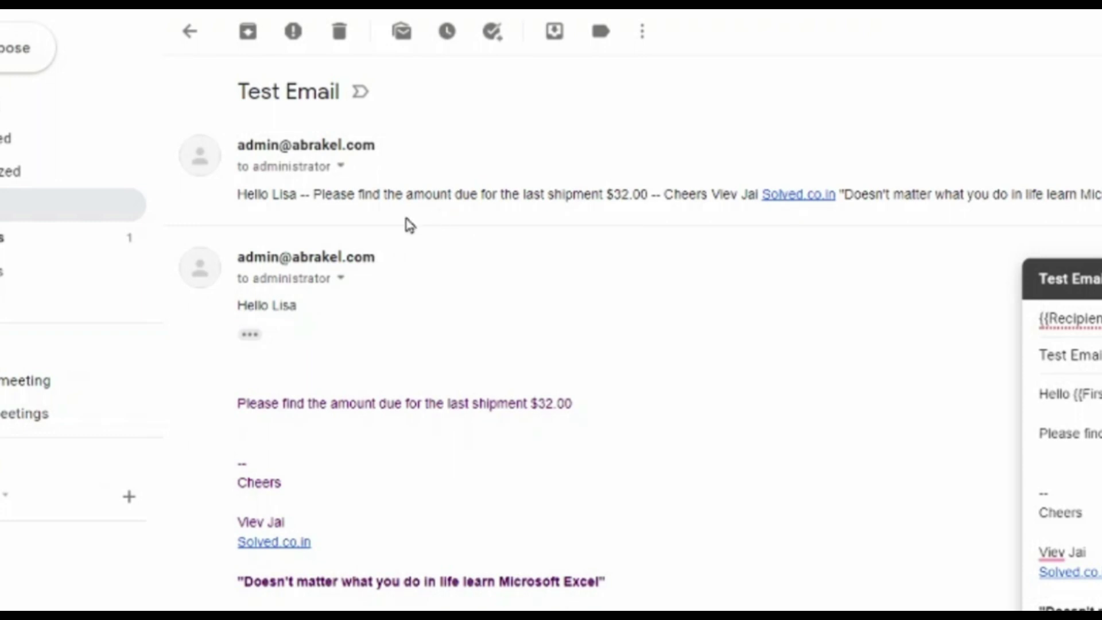
- Compare the body text of the first Test Email message with the second message's line breaks, link and bold closing quote
left_click_drag(240, 194, 1101, 195)
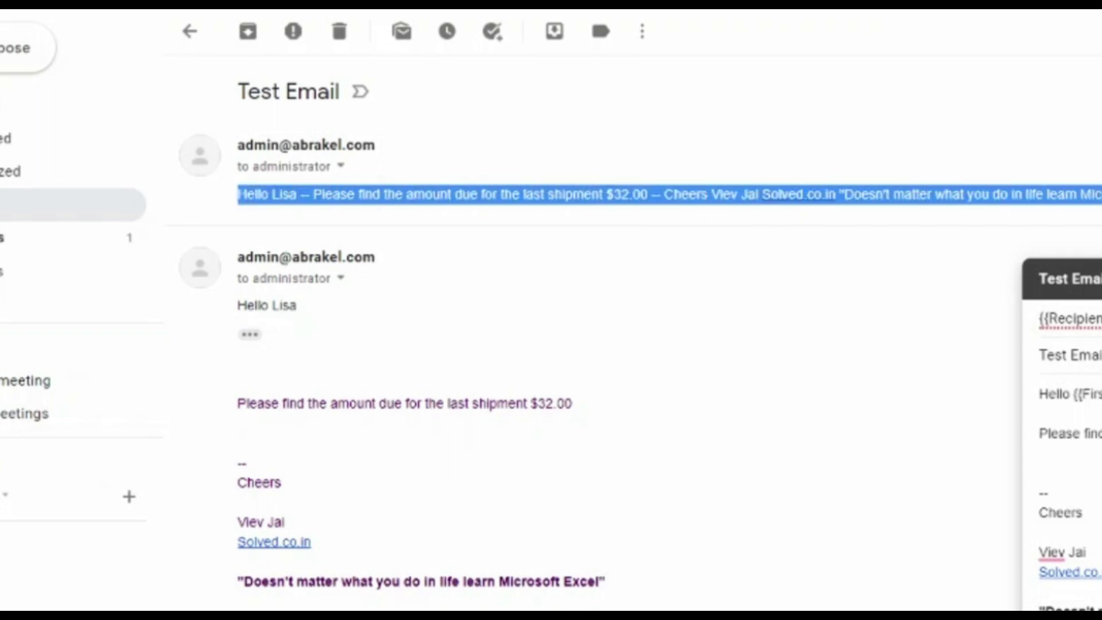
left_click(638, 387)
left_click_drag(235, 303, 647, 595)
left_click(369, 534)
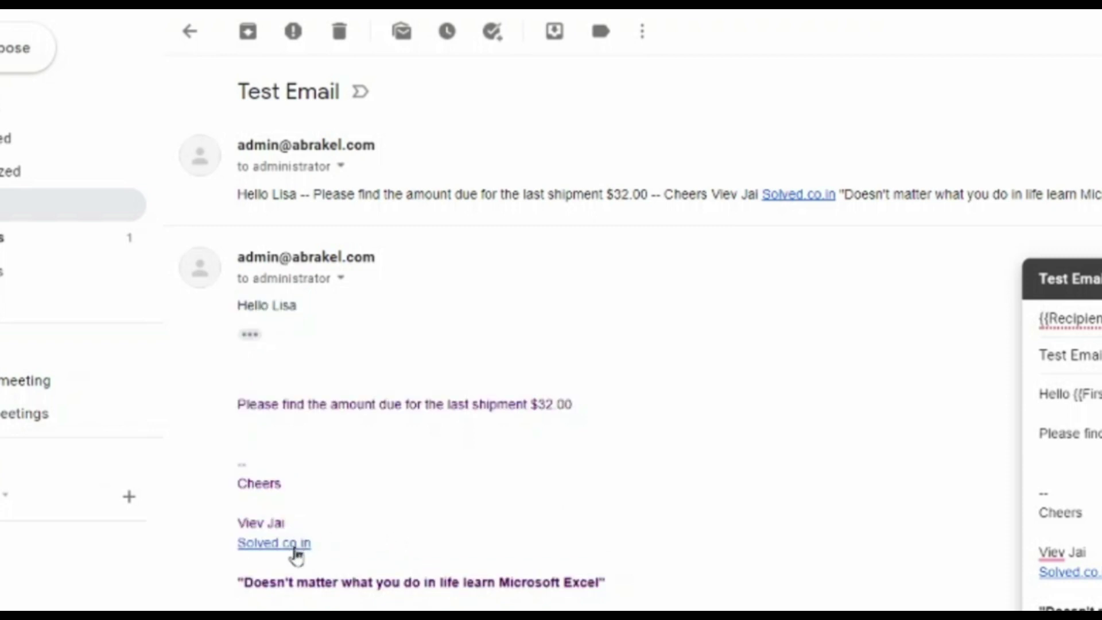
left_click_drag(243, 583, 617, 593)
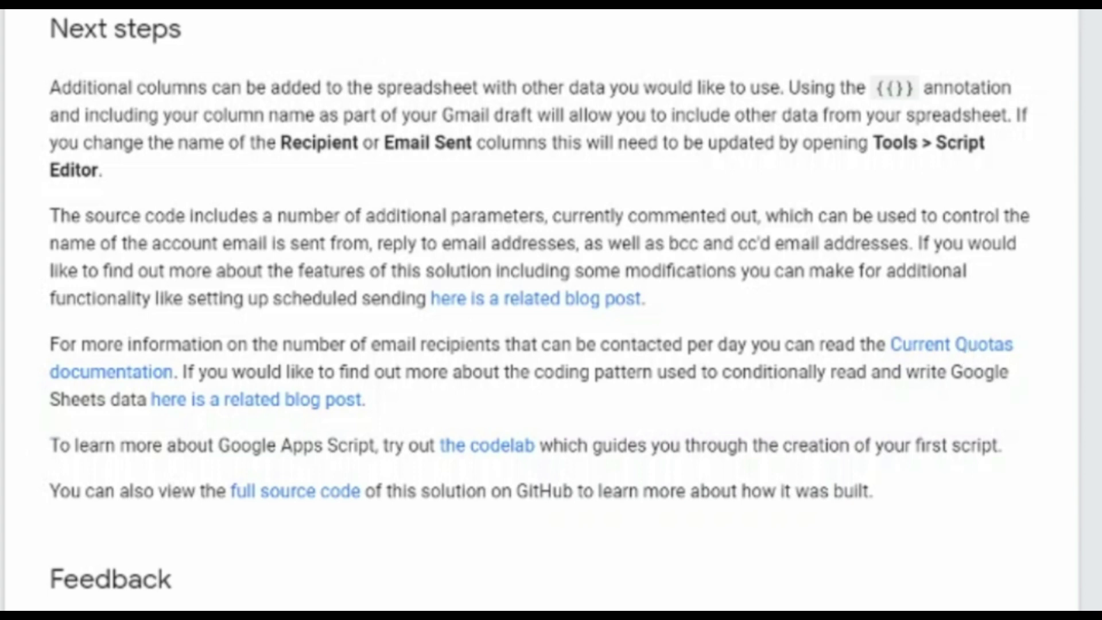
- Open the Current Quotas documentation from the mail merge solution page and examine the daily email recipient limits for consumer and Google Workspace accounts
mouse_move(6, 294)
left_mouse_down()
mouse_move(933, 427)
mouse_move(1055, 427)
left_mouse_up()
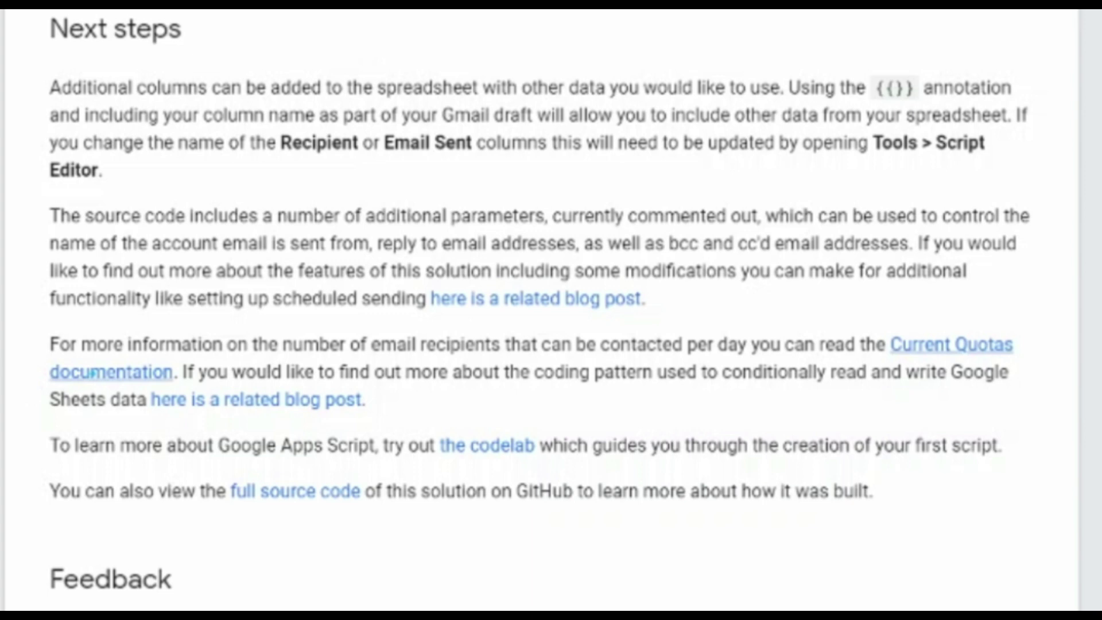
left_click(91, 372)
scroll(551, 310, "down", 3)
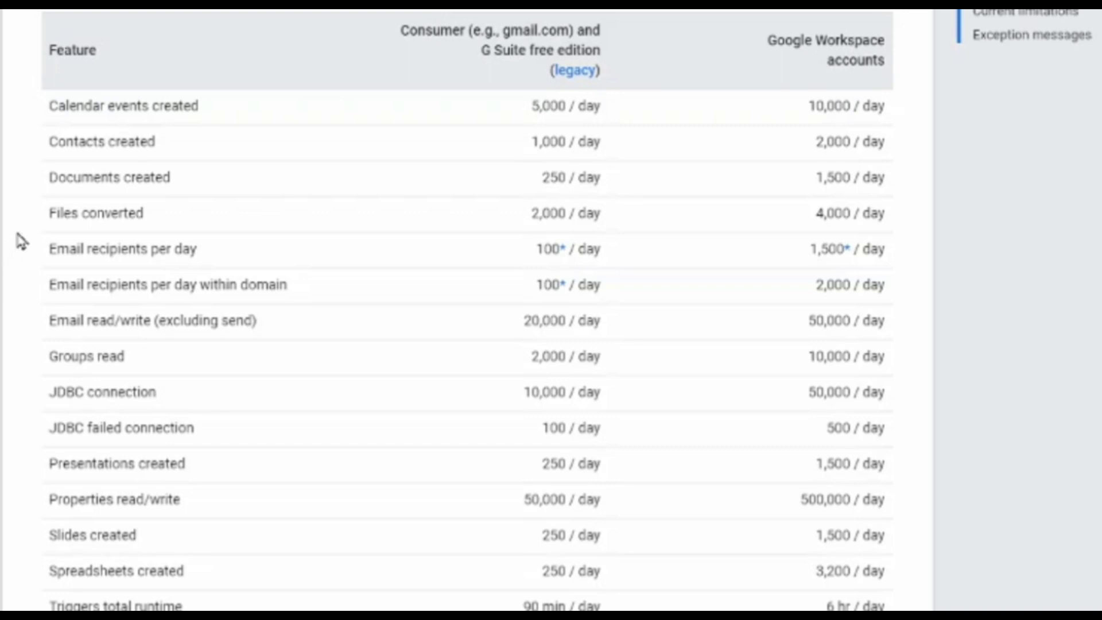
left_click_drag(37, 252, 276, 270)
left_click(42, 278)
mouse_move(2, 231)
left_mouse_down()
mouse_move(266, 270)
mouse_move(942, 274)
left_mouse_up()
mouse_move(367, 9)
left_mouse_down()
mouse_move(595, 93)
mouse_move(676, 102)
left_mouse_up()
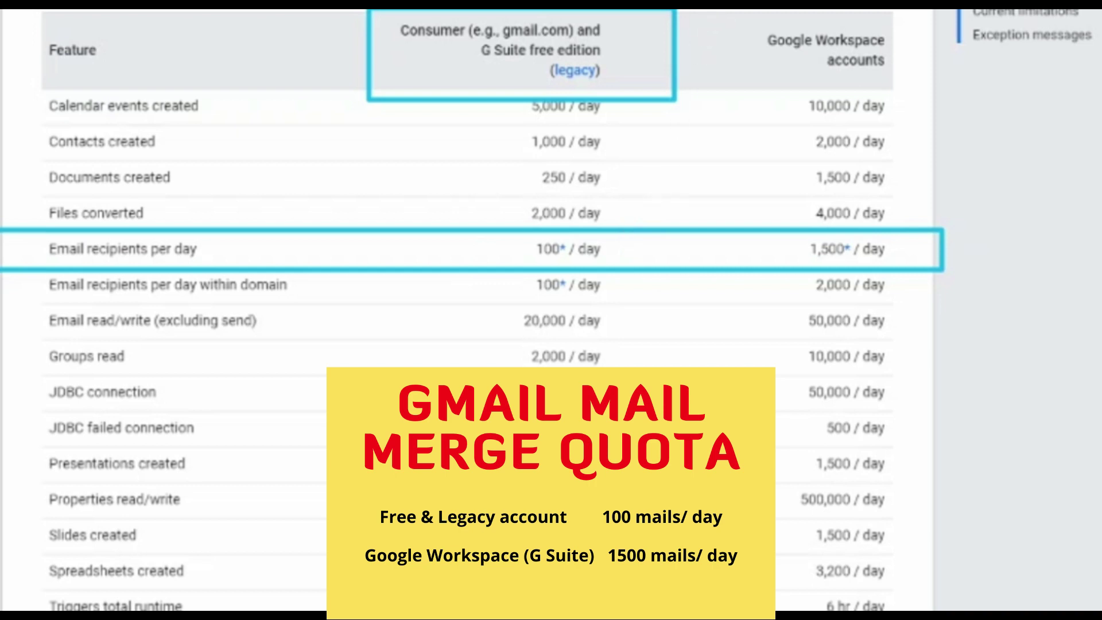
left_click_drag(737, 10, 905, 101)
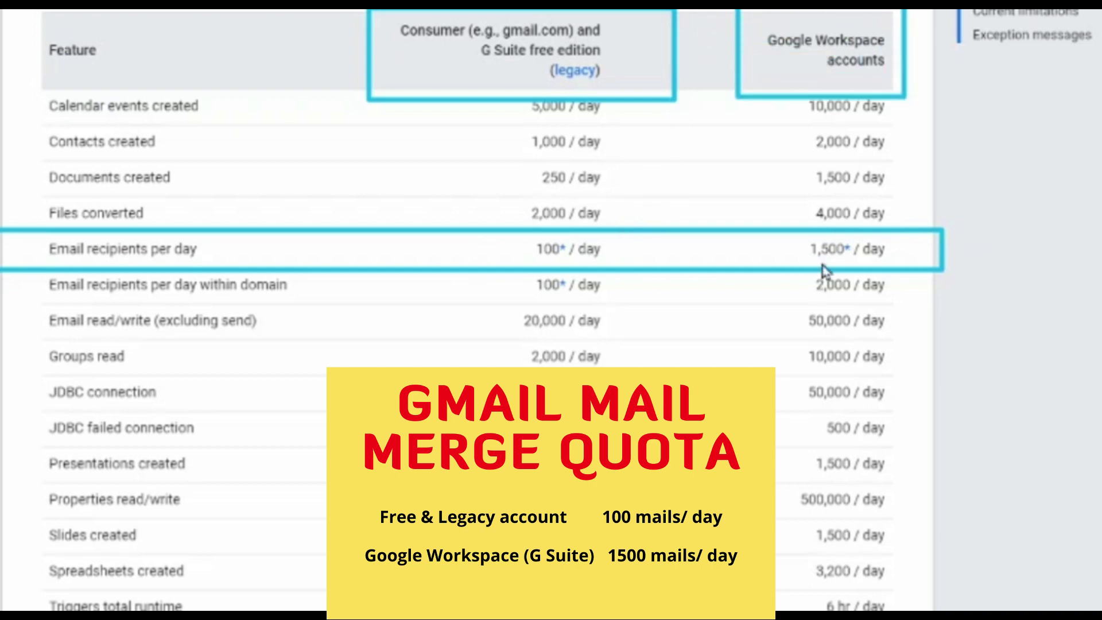